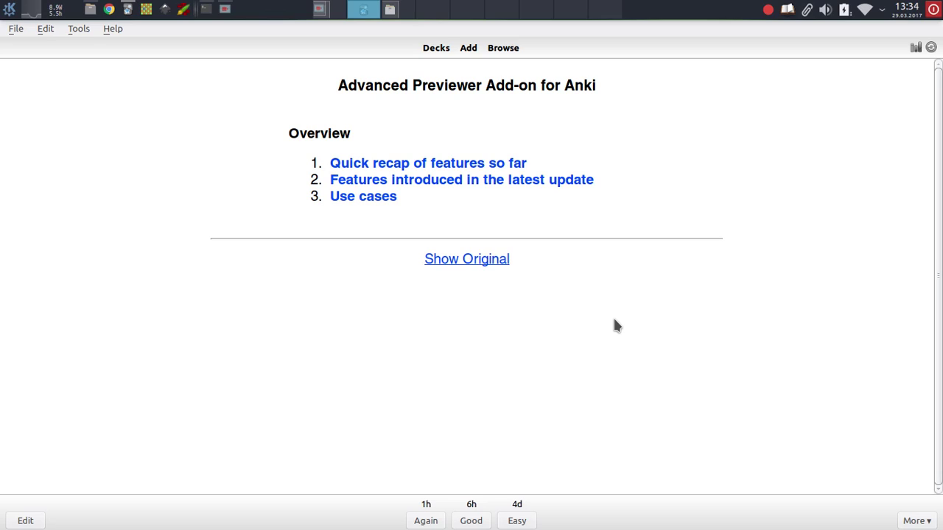
List the Birds deck in the Browser and preview its first card, Aaskrähe.
key(b)
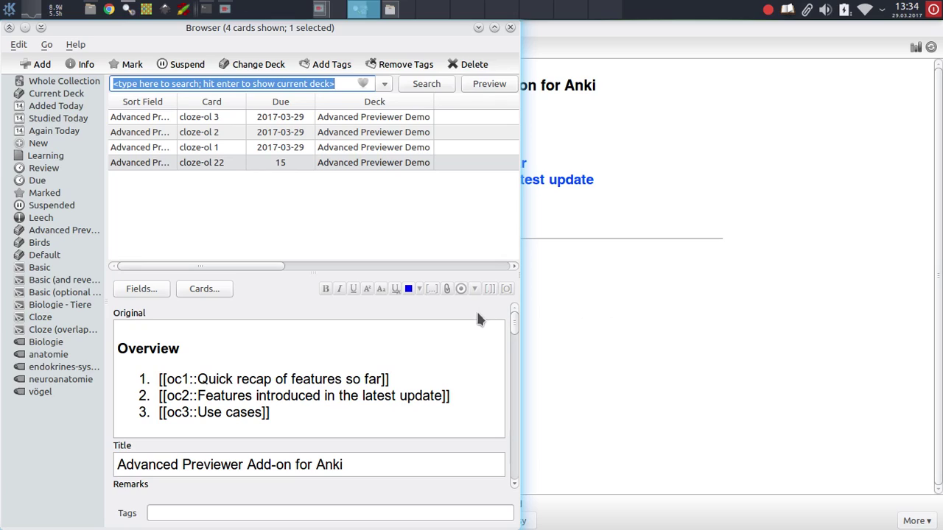
click(82, 243)
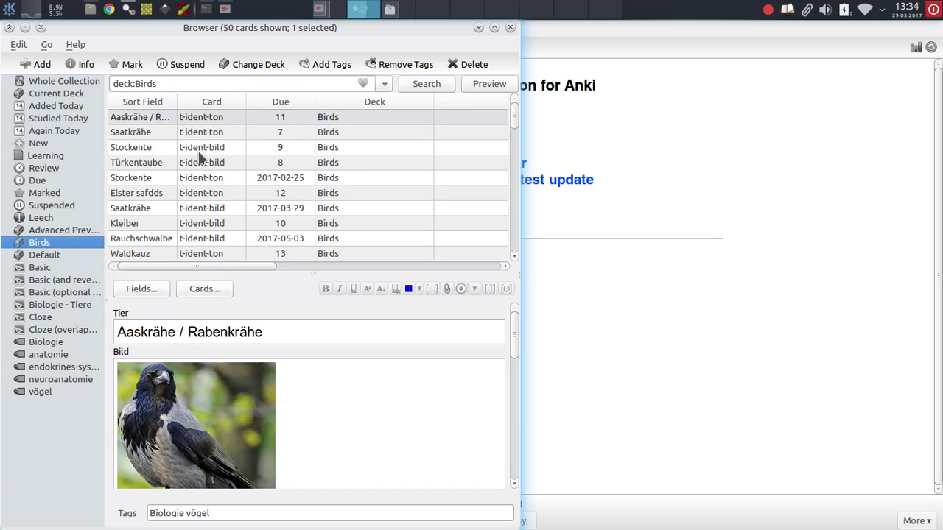
click(234, 116)
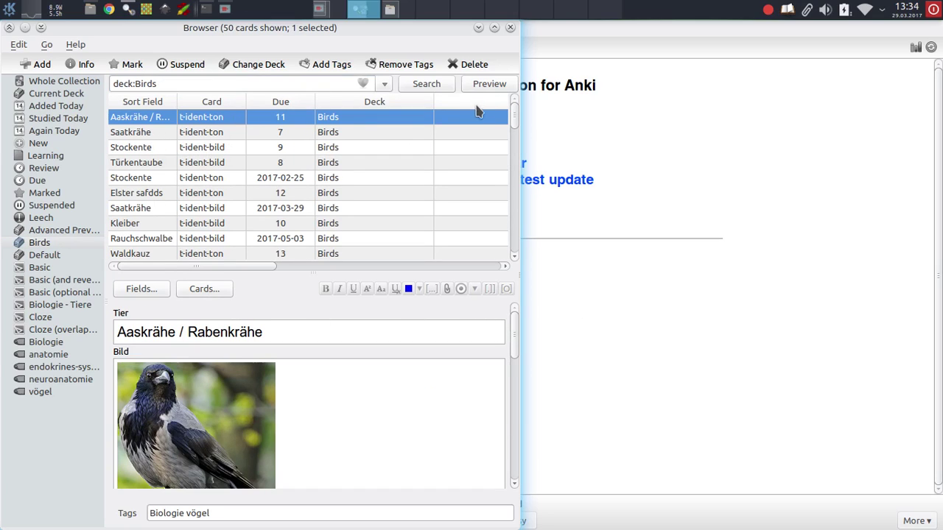
click(489, 84)
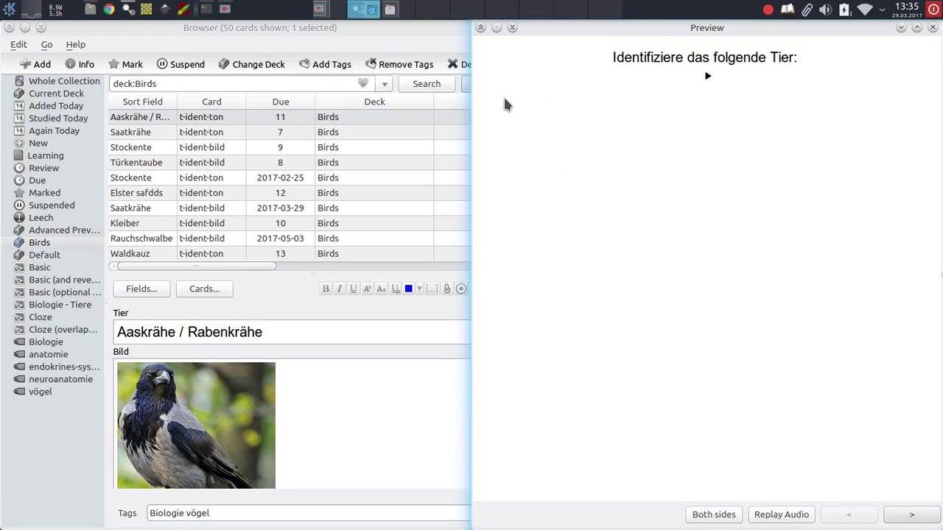
Reveal each answer and advance through Saatkrähe, Türkentaube and Stockente to Elster safdds.
key(Right)
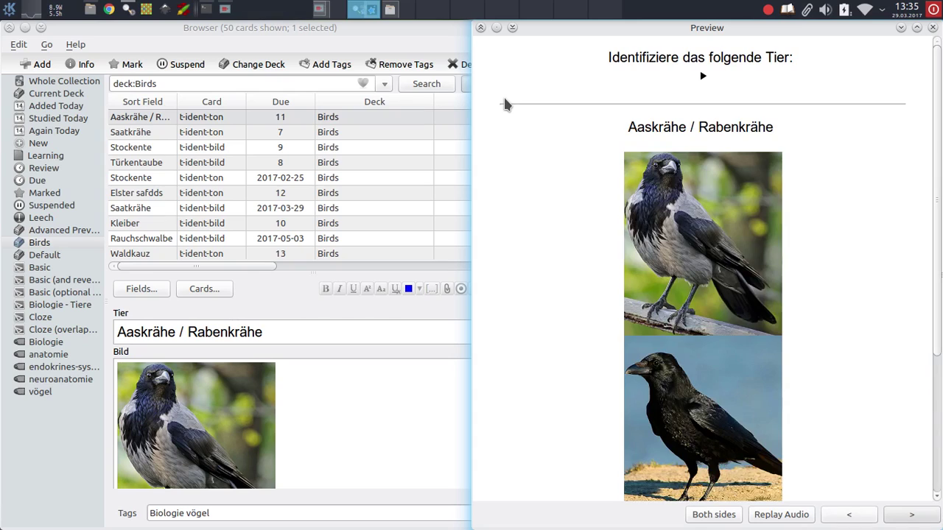
key(Right)
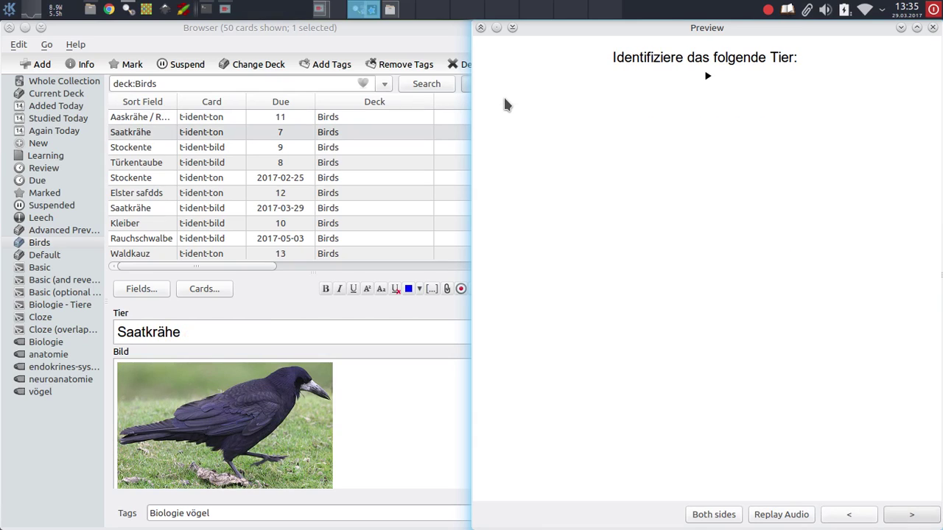
key(Right)
key(Right)
key(Right)
key(Right)
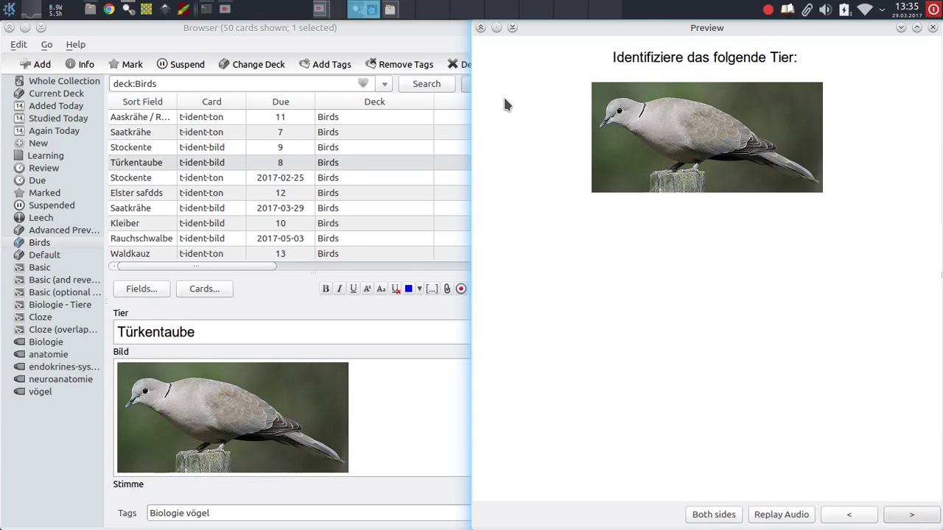
key(Right)
key(Right)
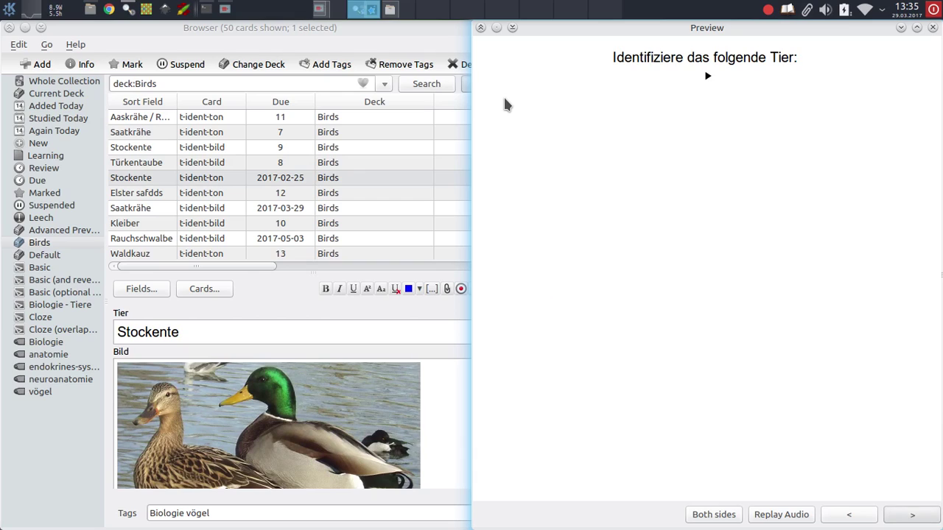
key(Right)
key(Right)
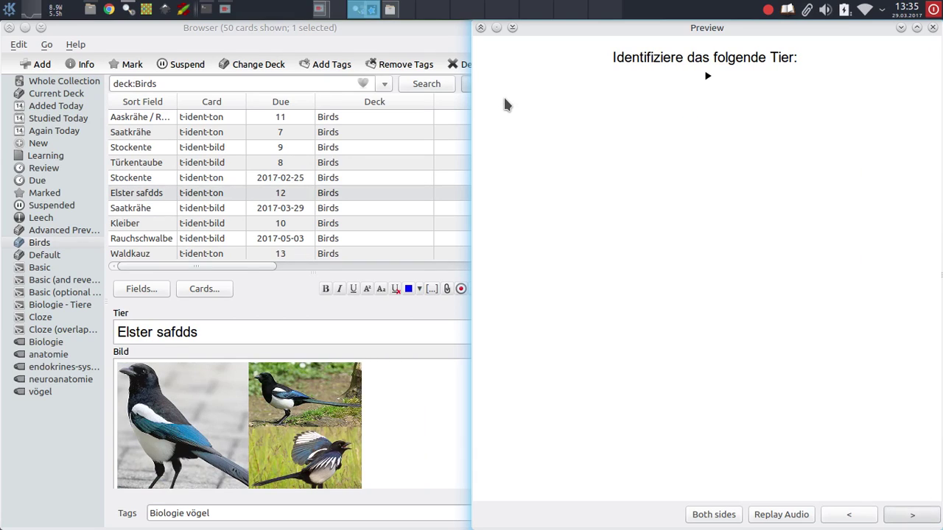
key(Right)
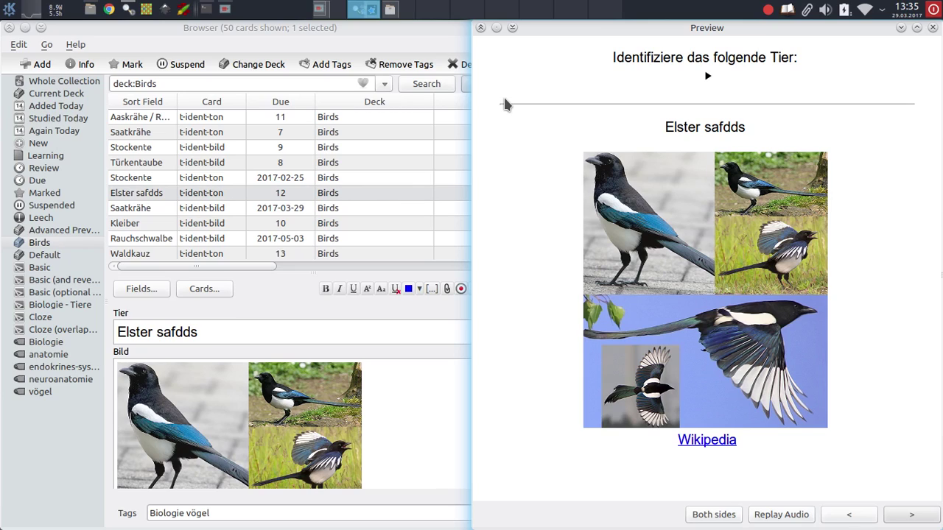
Select the eight cards Aaskrähe through Kleiber, dock the Browser left, and scroll their combined preview.
key(Home)
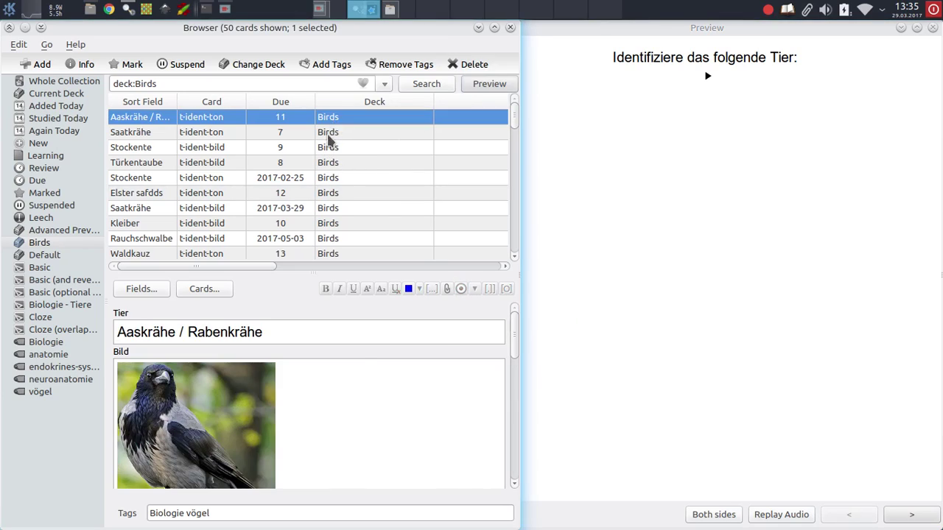
shift+click(318, 218)
drag(324, 27, 7, 30)
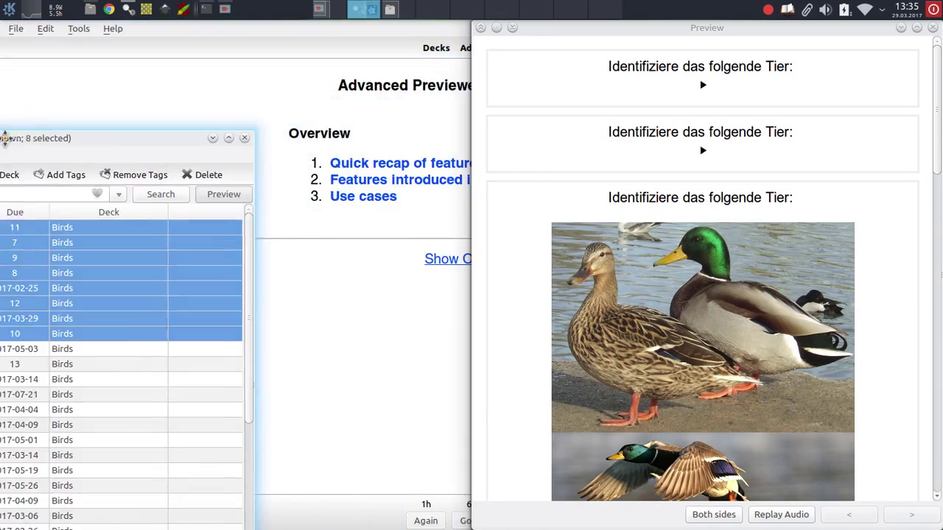
scroll(654, 131, down, 3)
scroll(654, 131, down, 10)
scroll(597, 158, up, 13)
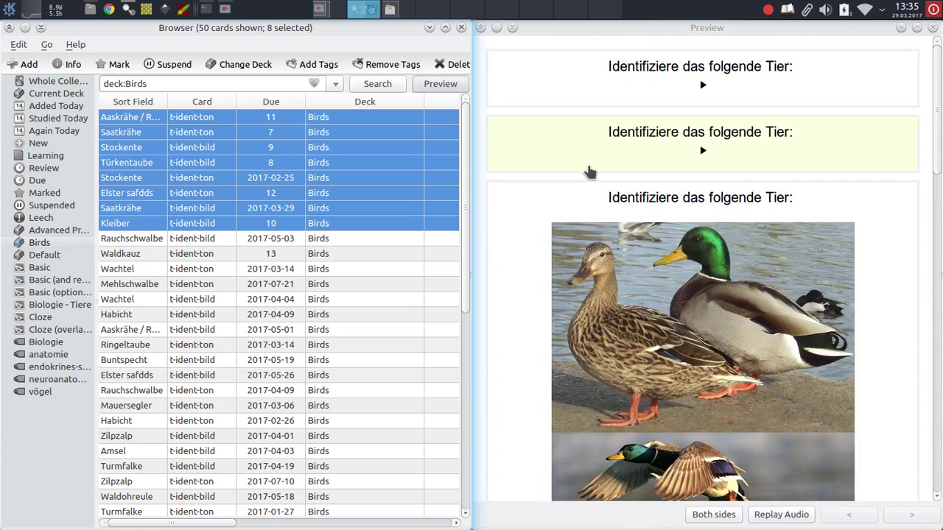
Jump between Stockente, Saatkrähe and Türkentaube via their previews and list rows.
click(537, 225)
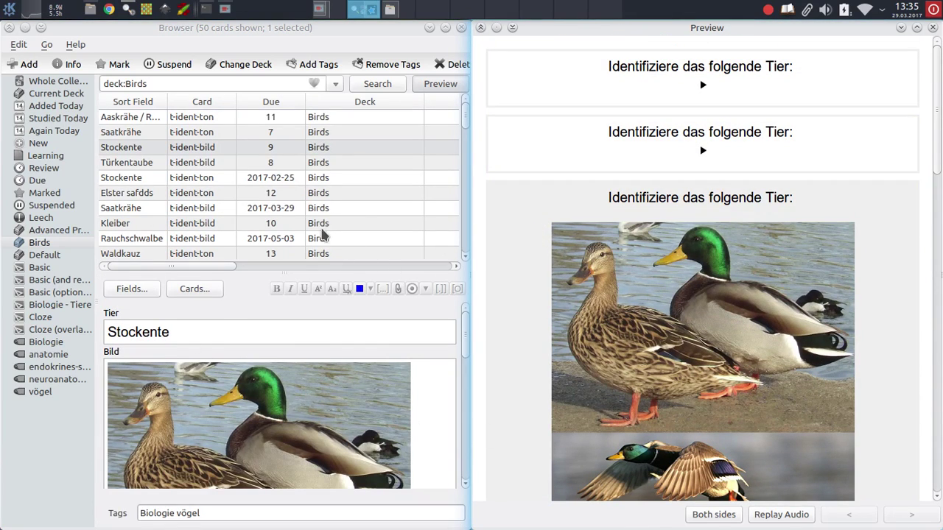
click(190, 133)
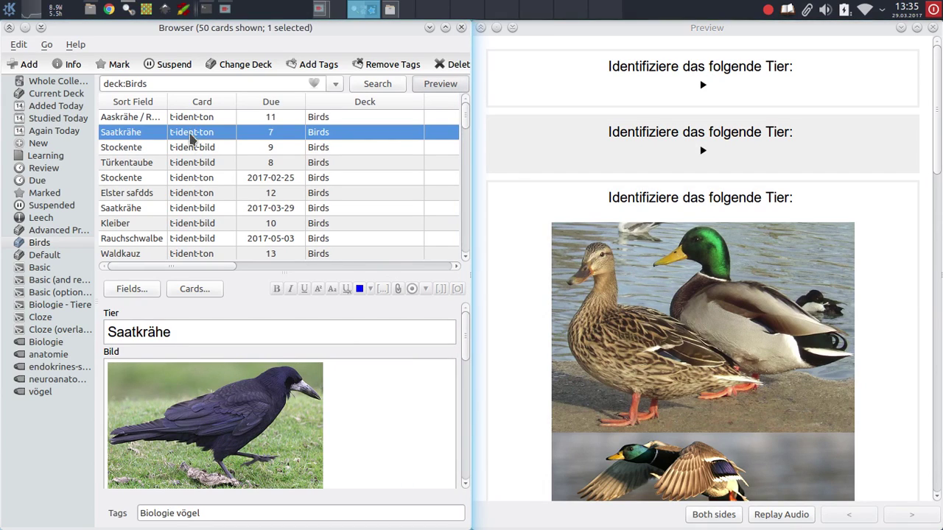
click(362, 166)
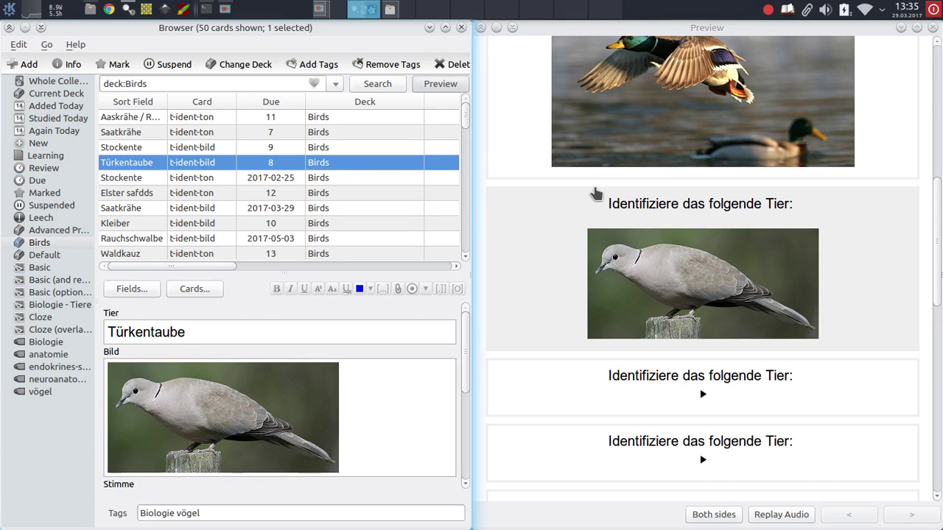
scroll(595, 193, down, 3)
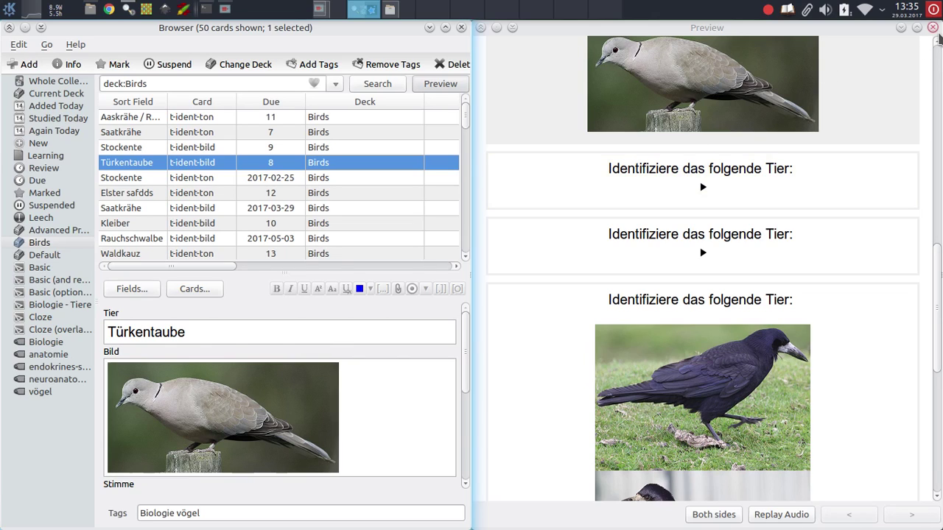
Reopen the preview on the Aaskrähe card in Both sides mode.
click(933, 28)
click(325, 117)
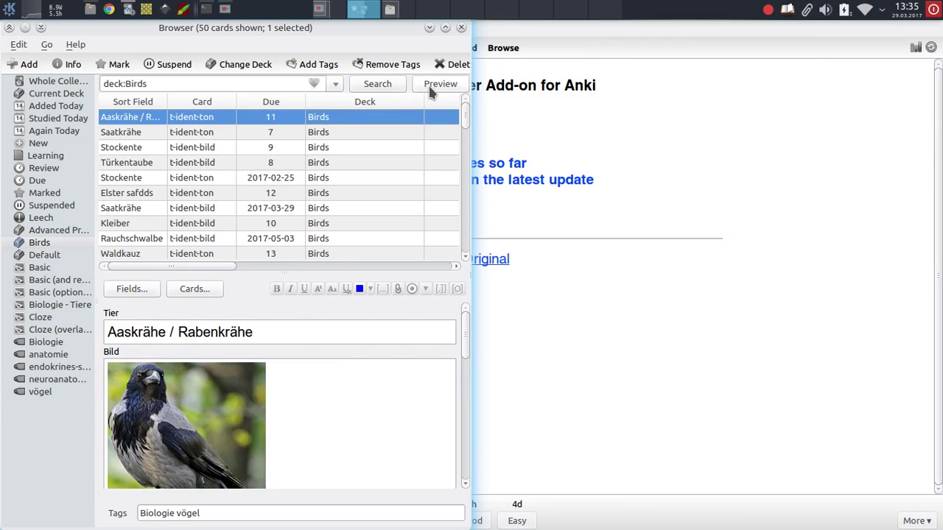
click(432, 85)
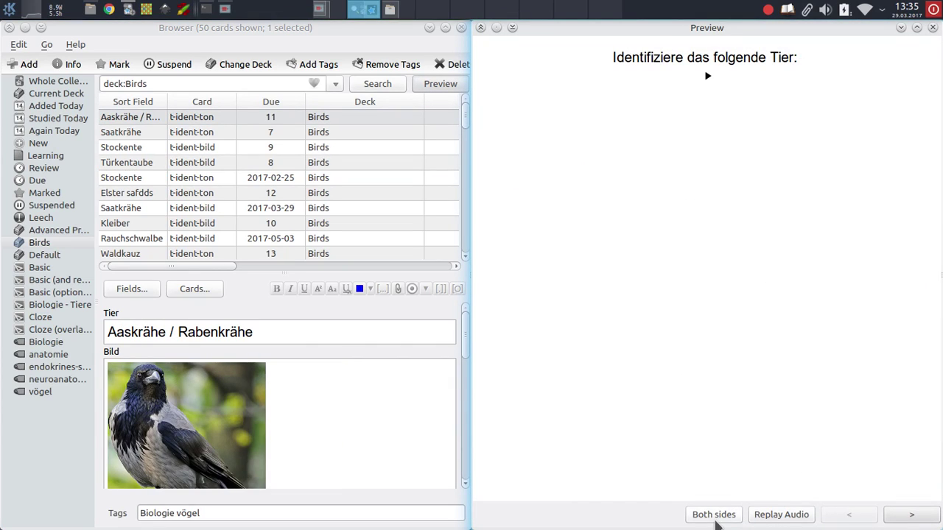
click(713, 515)
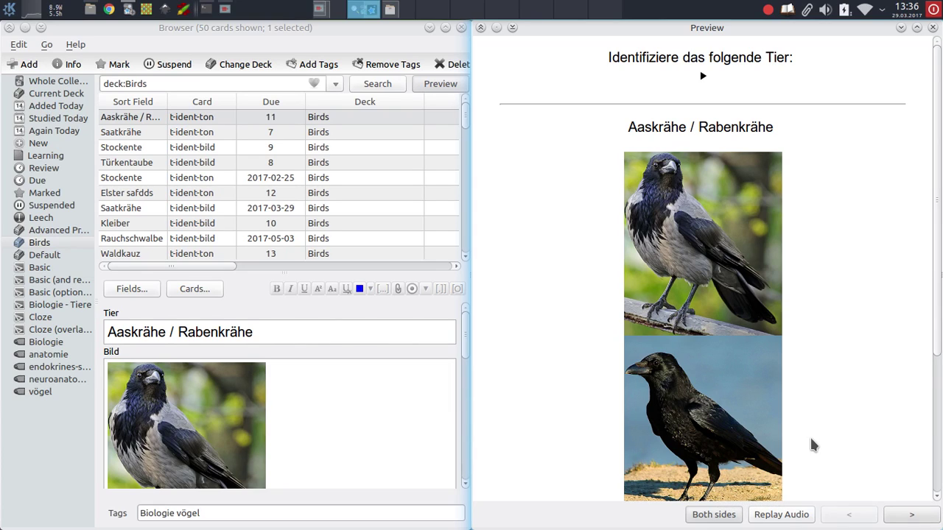
Advance through Saatkrähe and Stockente to the Türkentaube card.
click(904, 517)
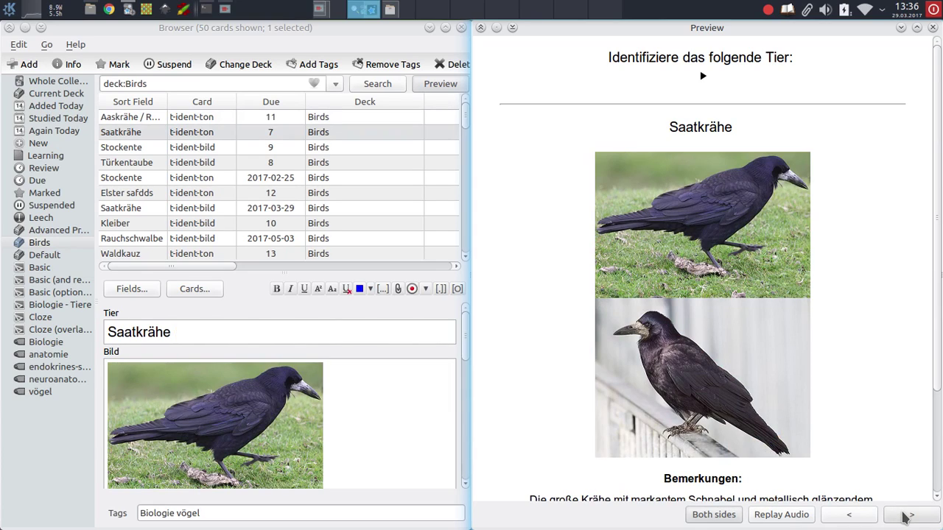
click(904, 516)
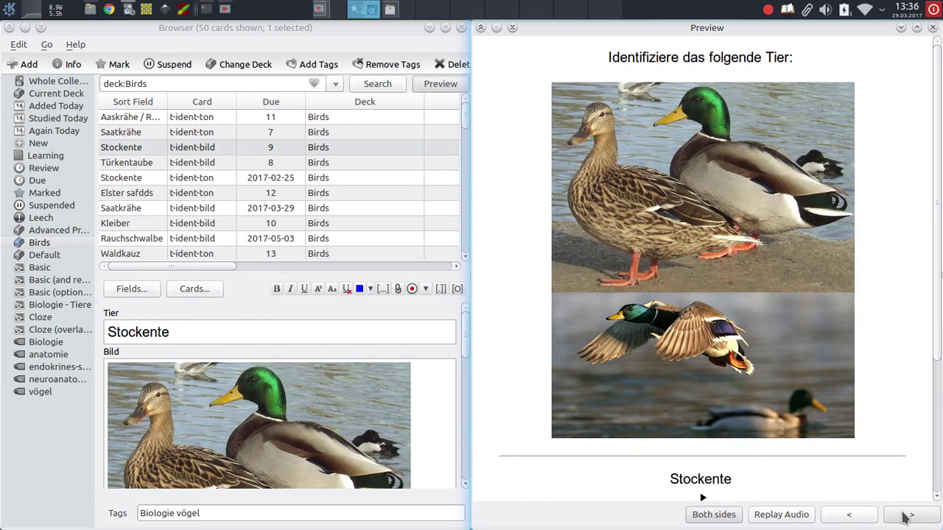
click(904, 516)
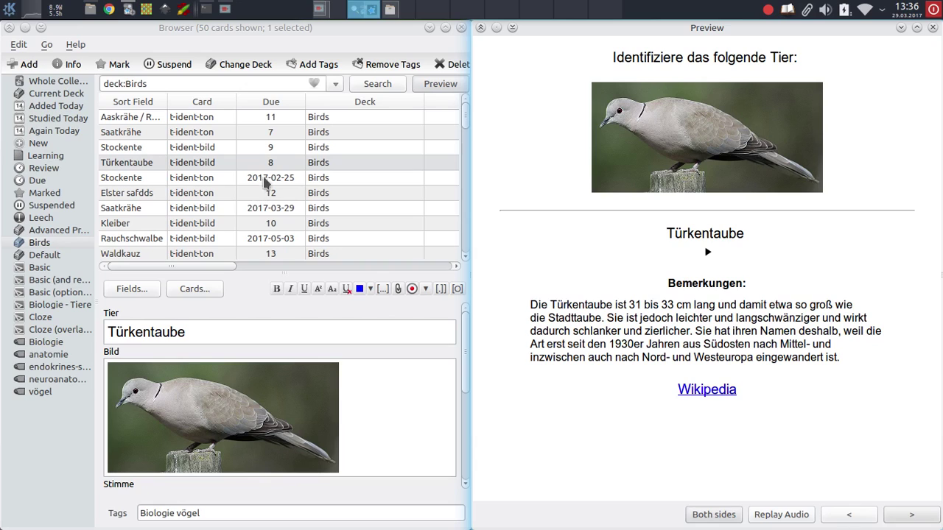
Select the 31 cards from Aaskrähe to Sperber and scroll their preview down to Wachtel.
click(265, 122)
scroll(269, 131, down, 7)
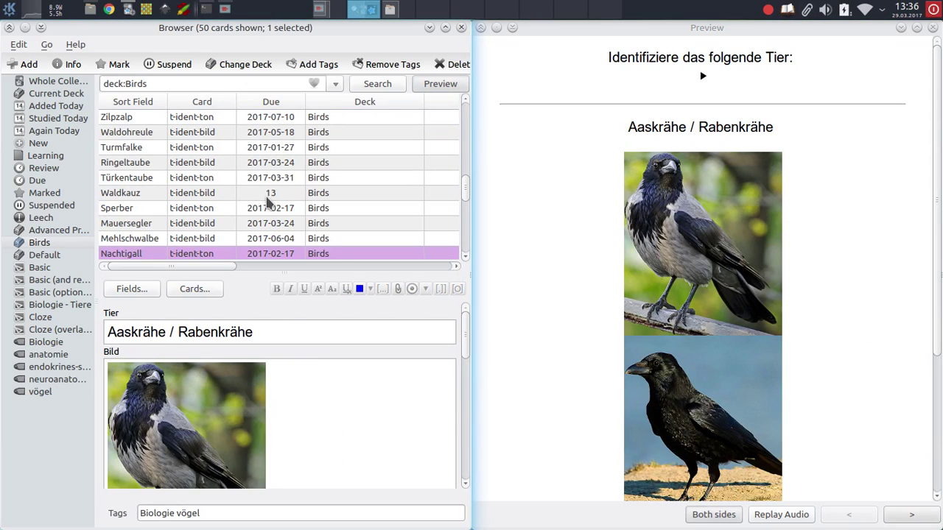
shift+click(301, 208)
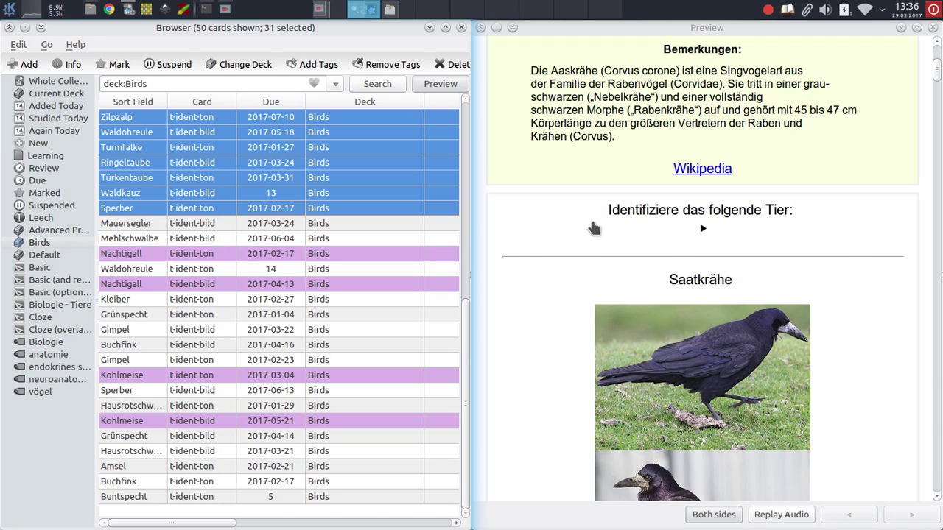
scroll(593, 229, down, 5)
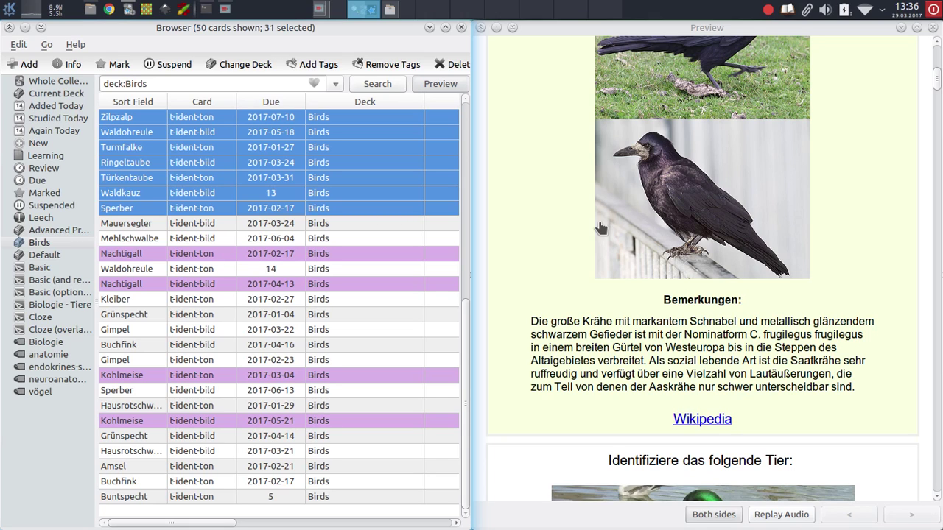
scroll(600, 218, down, 15)
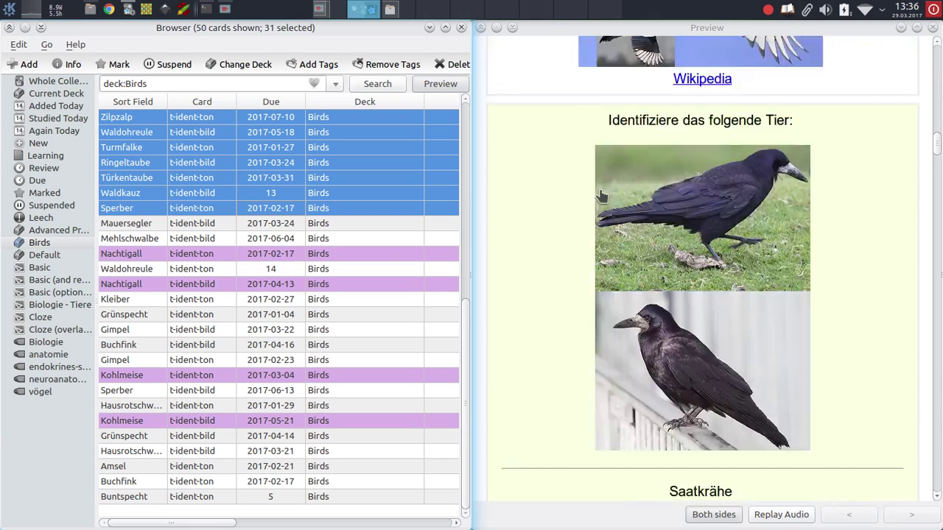
scroll(649, 196, down, 5)
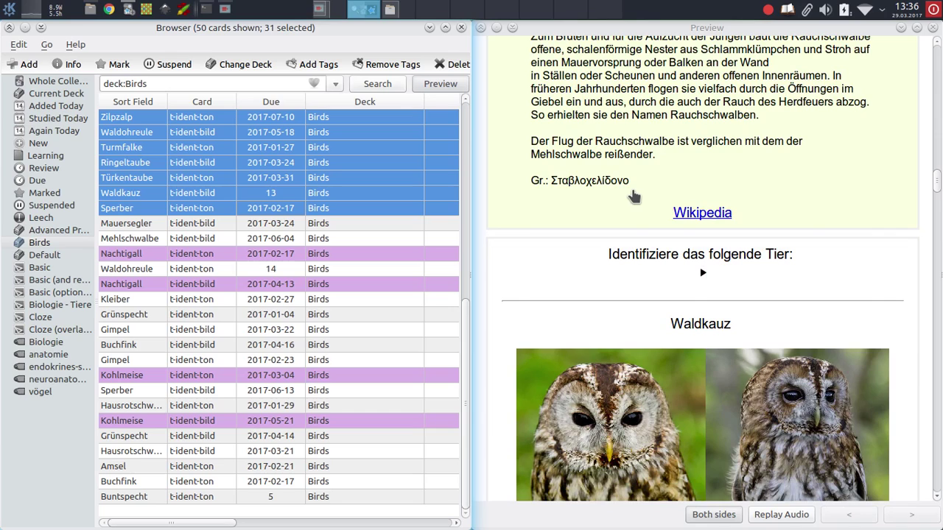
scroll(633, 199, down, 6)
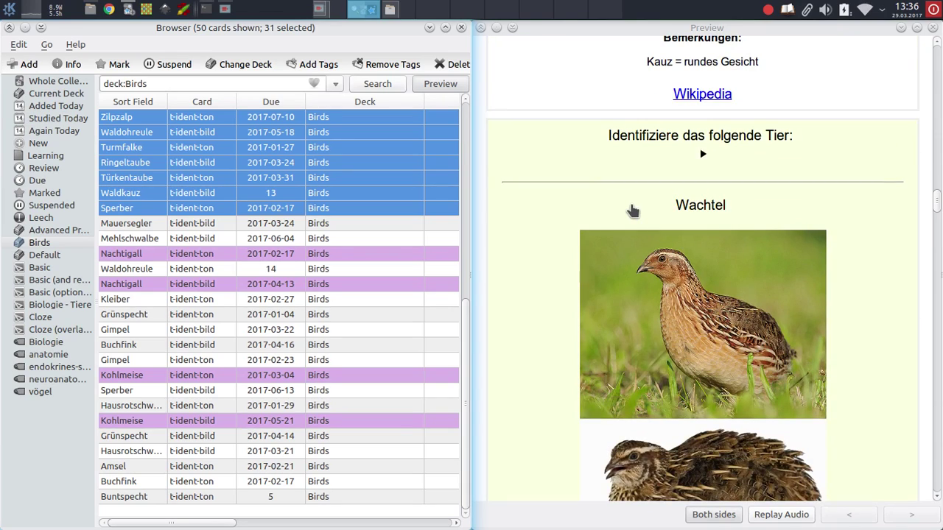
Close the Browser and Preview windows and bring up the Advanced Previewer options.
key(Escape)
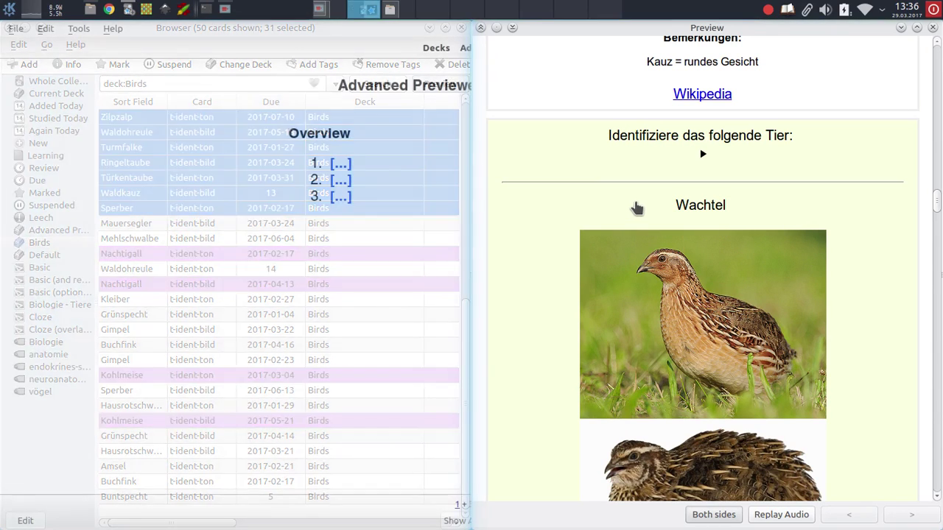
click(932, 28)
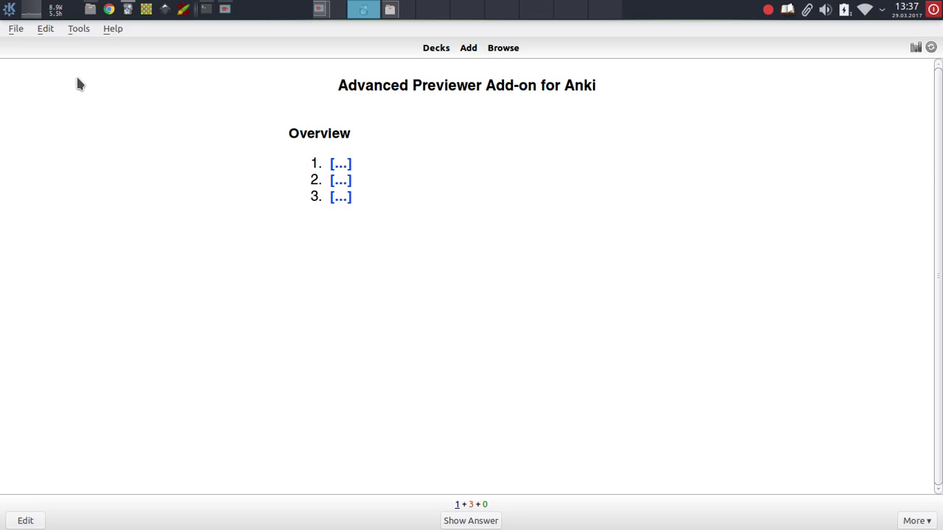
click(79, 29)
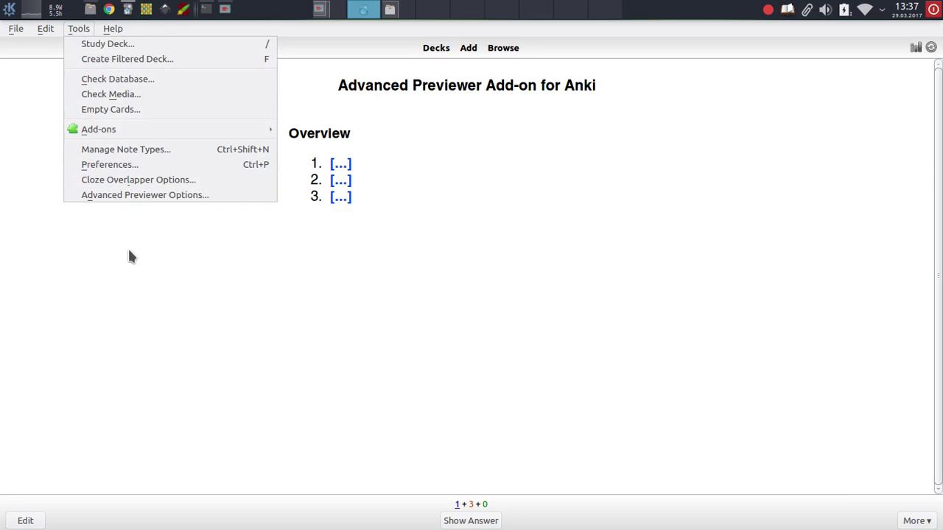
click(152, 196)
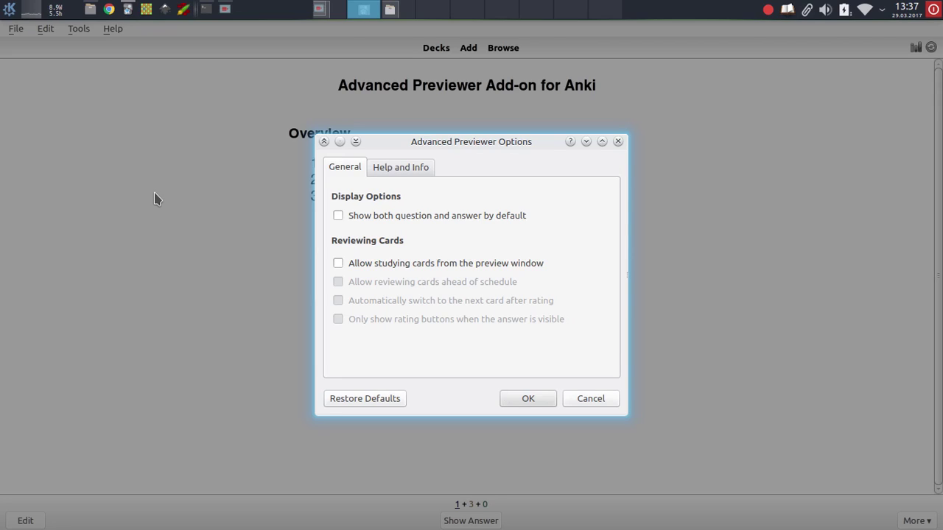
Enable 'Allow studying cards…' and 'Allow reviewing cards ahead of schedule', and save.
click(350, 264)
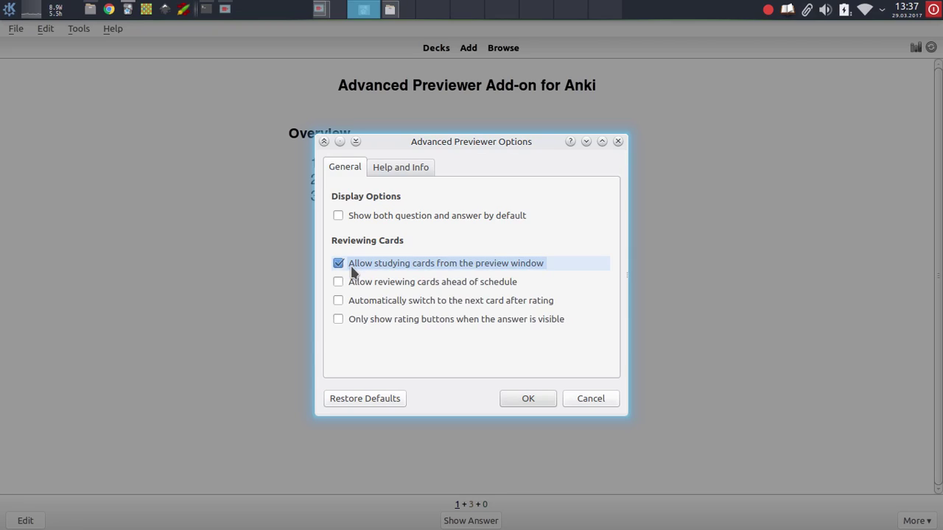
mouse_move(378, 291)
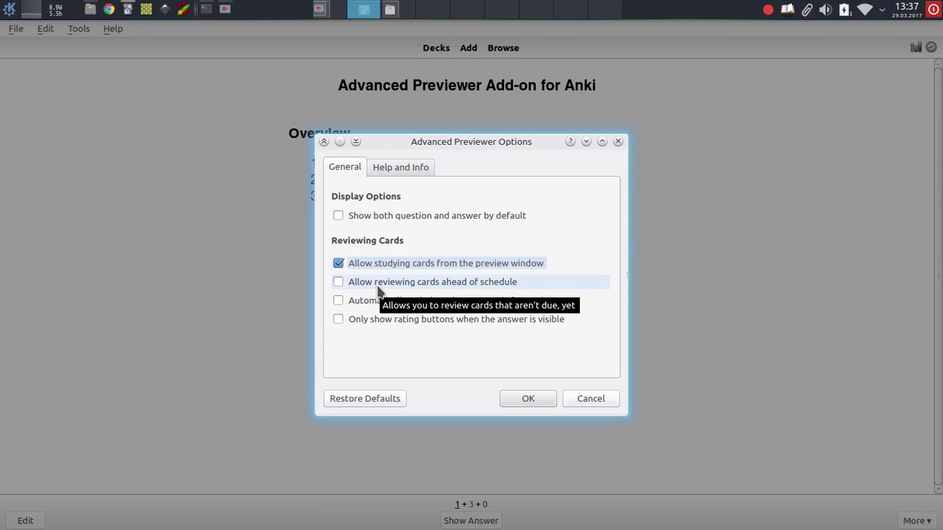
mouse_move(385, 323)
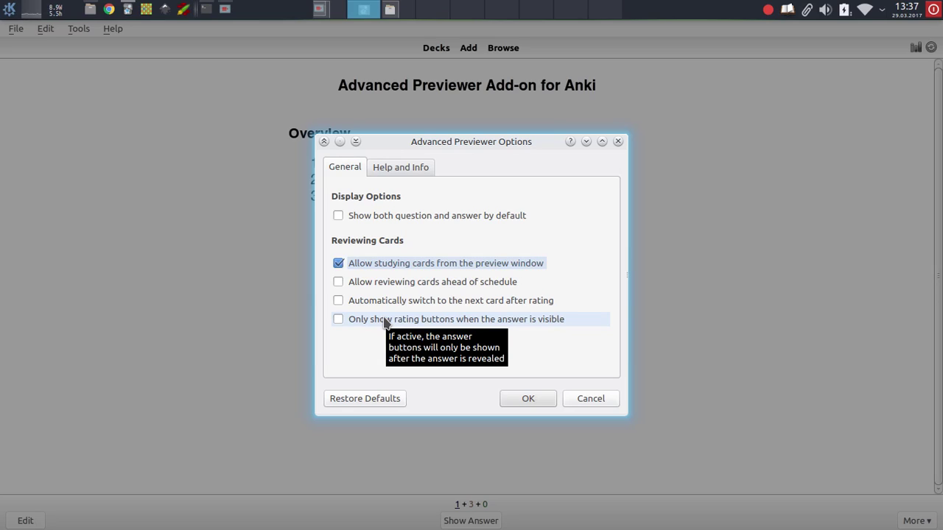
mouse_move(429, 259)
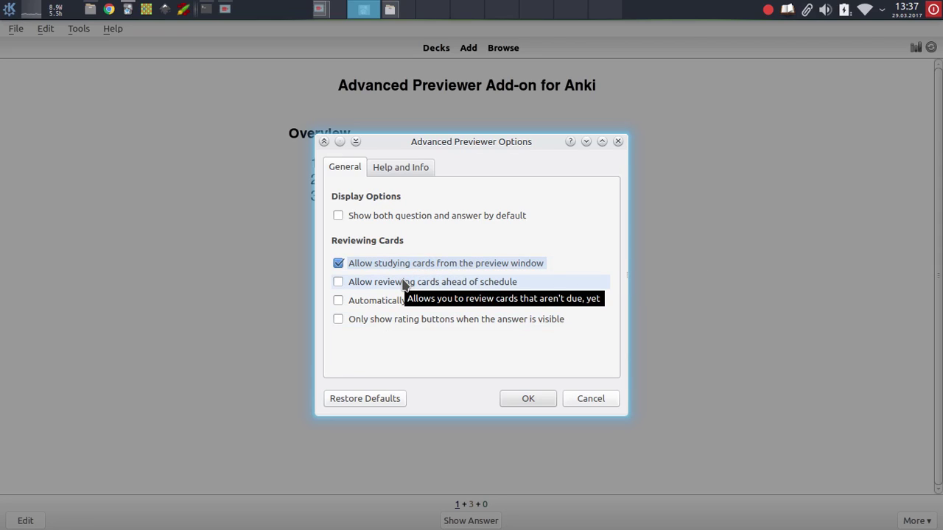
click(340, 283)
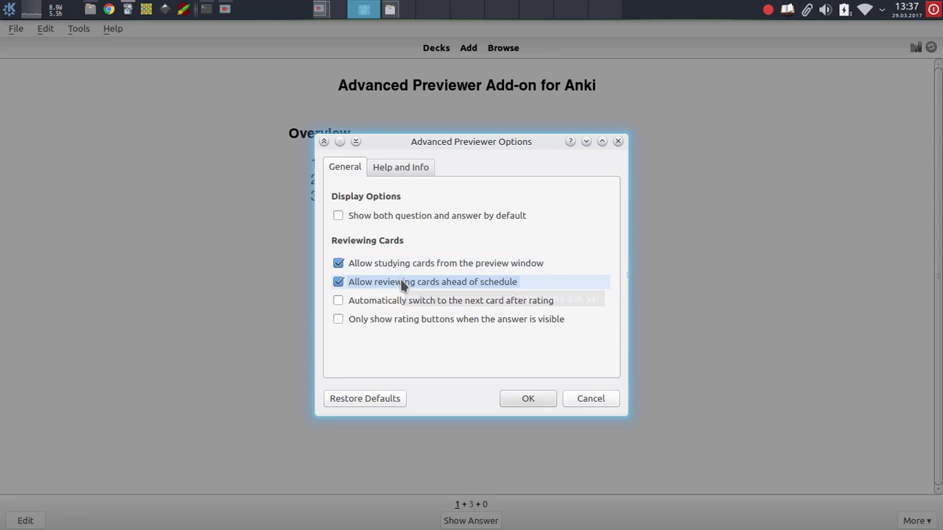
click(524, 398)
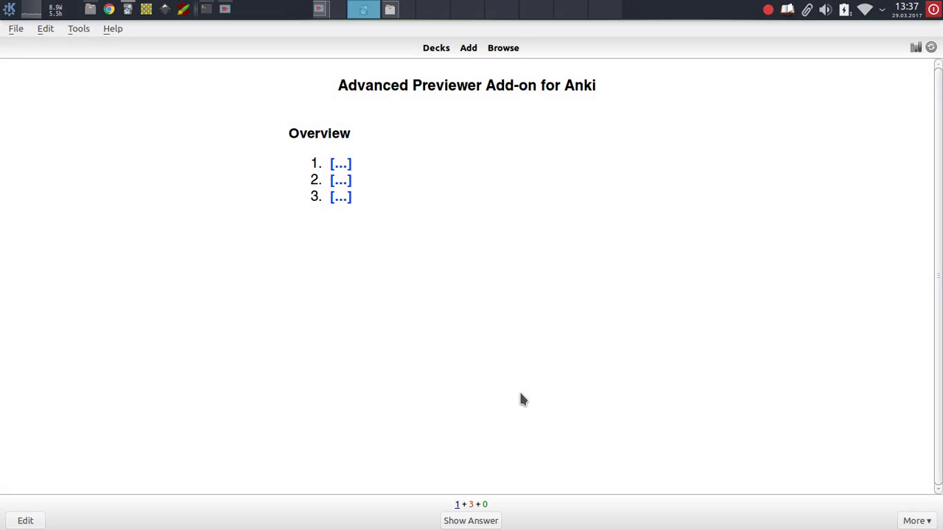
List the Birds deck in the Browser and select its first card.
key(b)
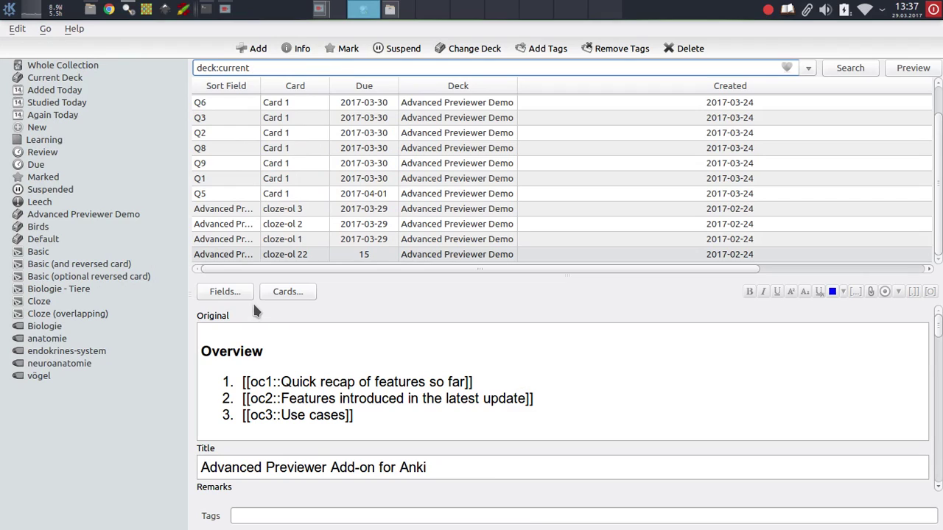
click(55, 226)
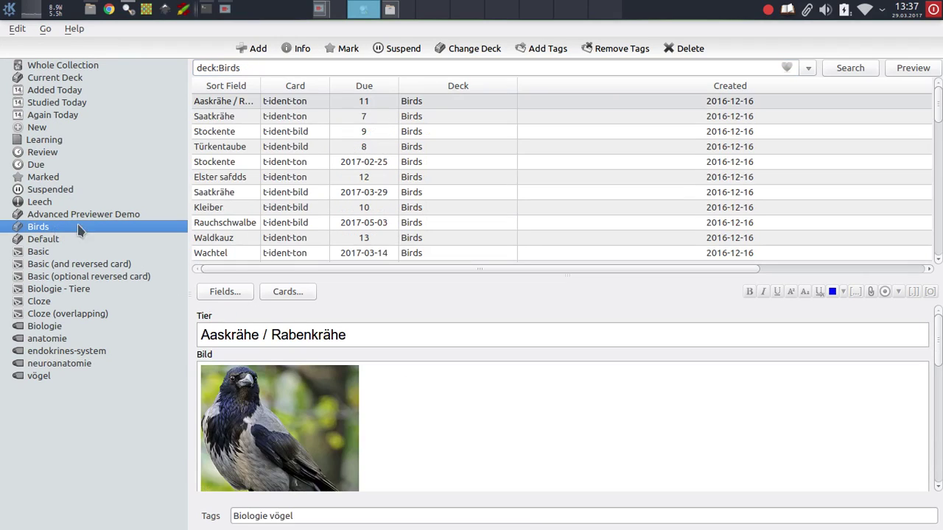
click(498, 106)
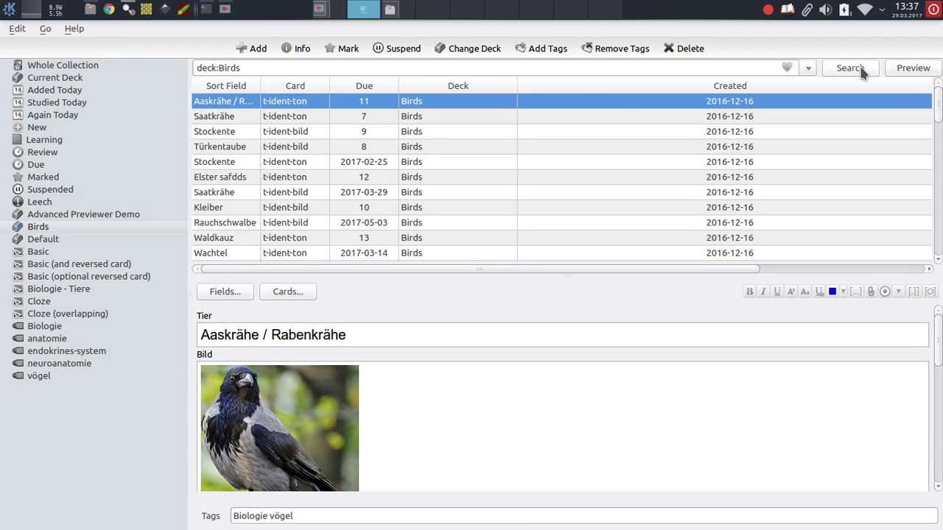
Preview the selected card maximized to full screen and rate the first two cards Good.
click(907, 71)
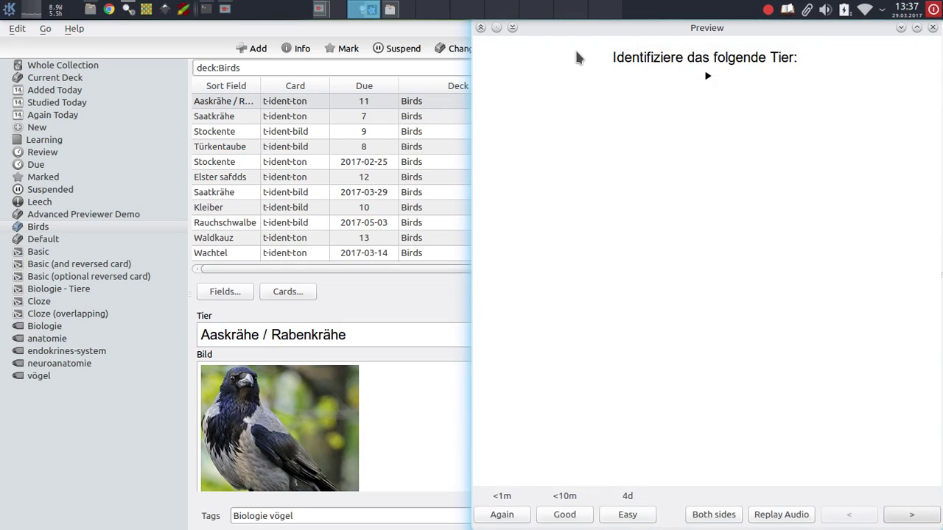
double_click(611, 28)
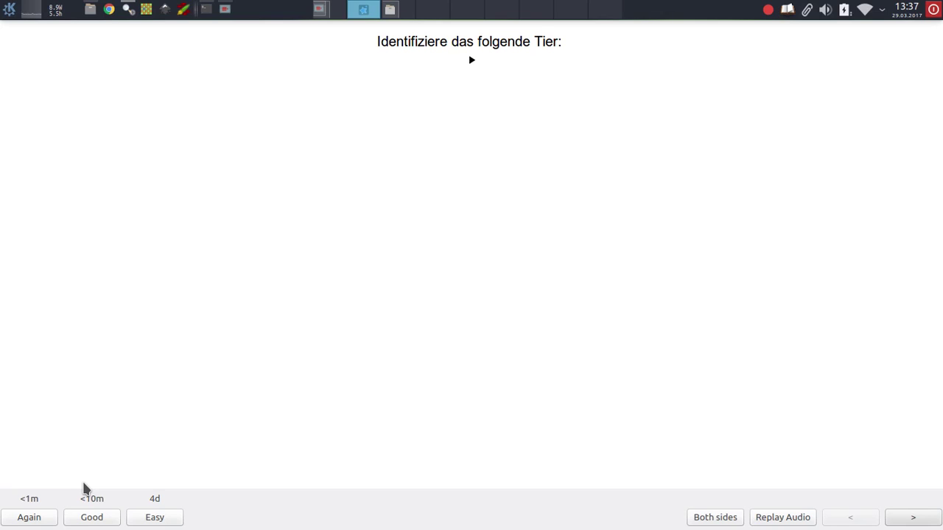
click(88, 516)
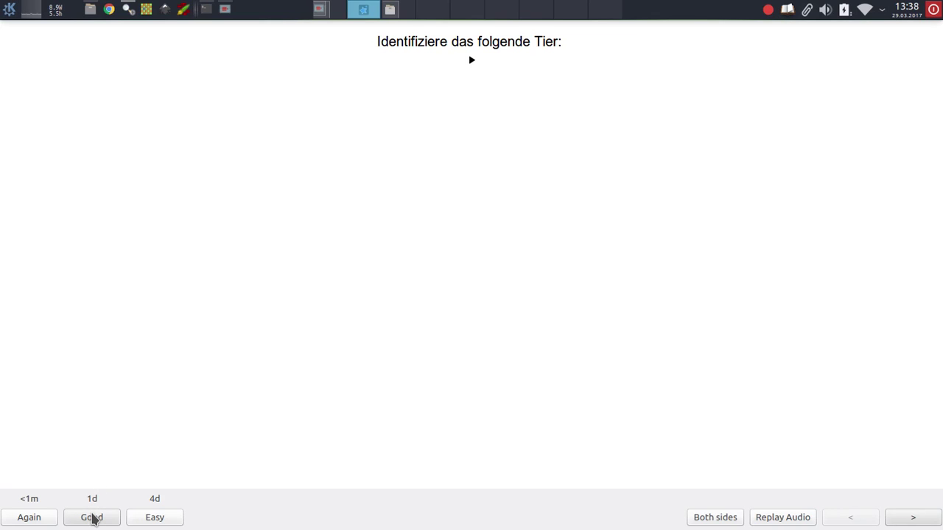
click(92, 518)
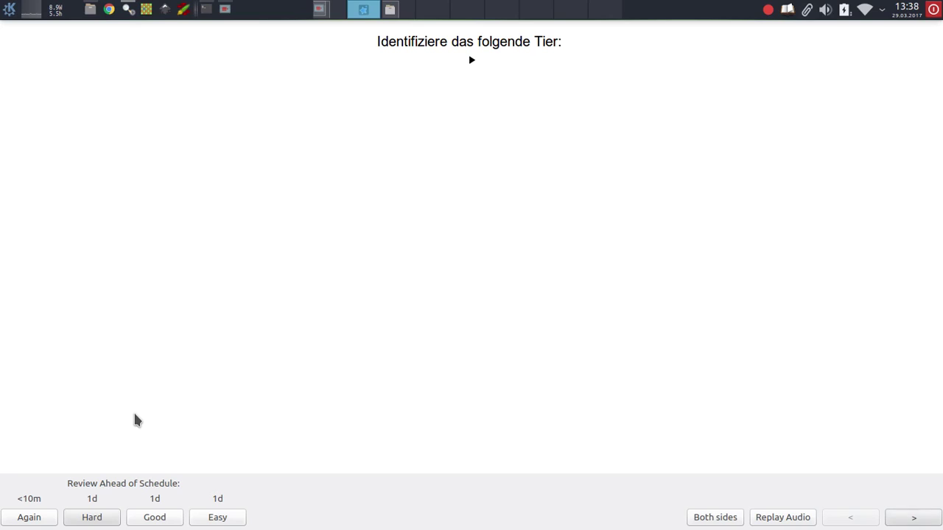
Reveal and rate cards from the keyboard, Saatkrähe as Easy, through Türkentaube, Stockente and the magpie.
key(space)
key(space)
key(space)
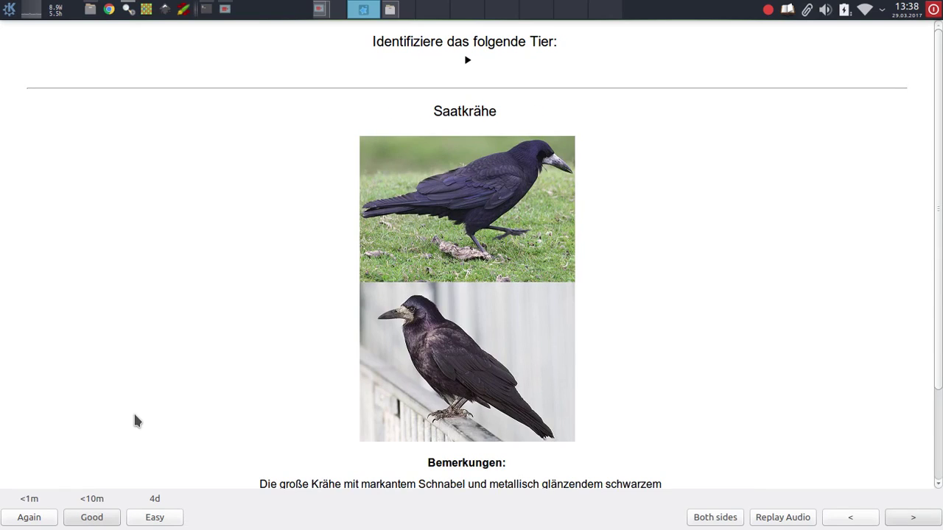
key(space)
key(space)
key(space)
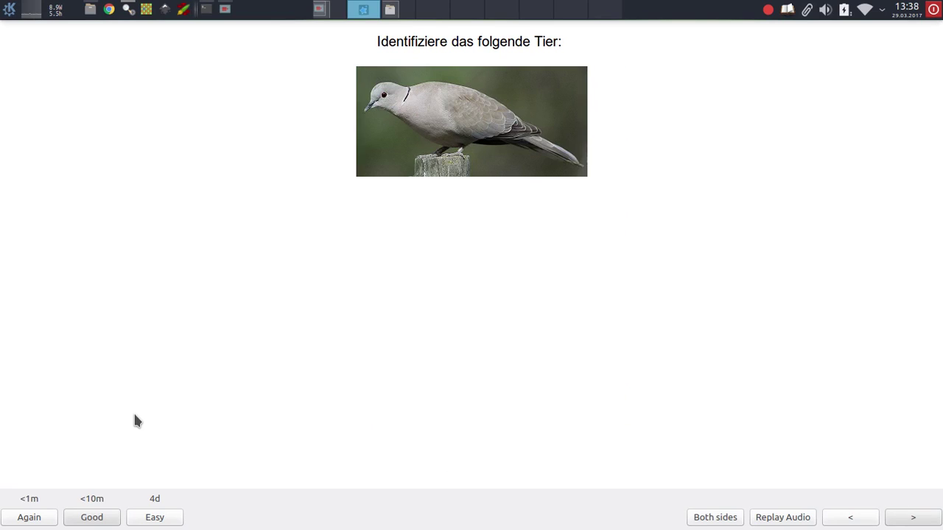
key(3)
key(space)
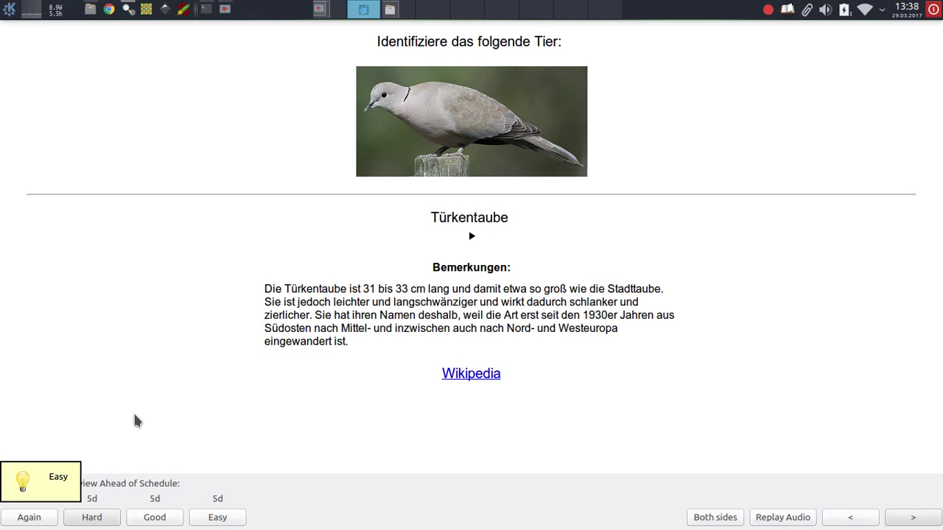
key(space)
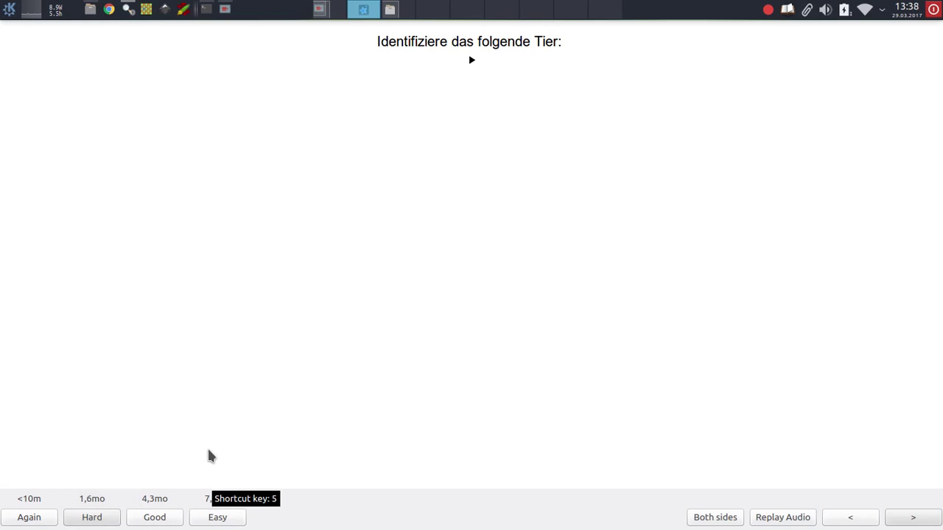
key(space)
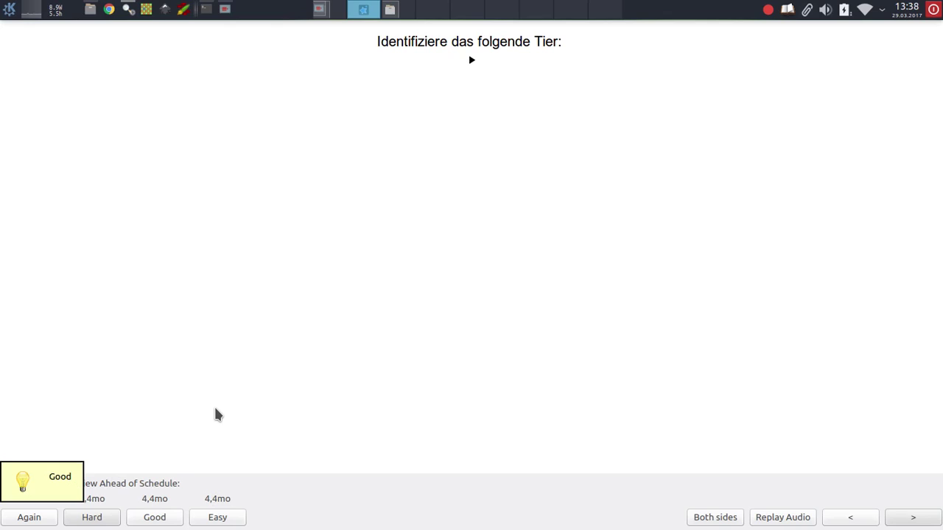
key(space)
key(space)
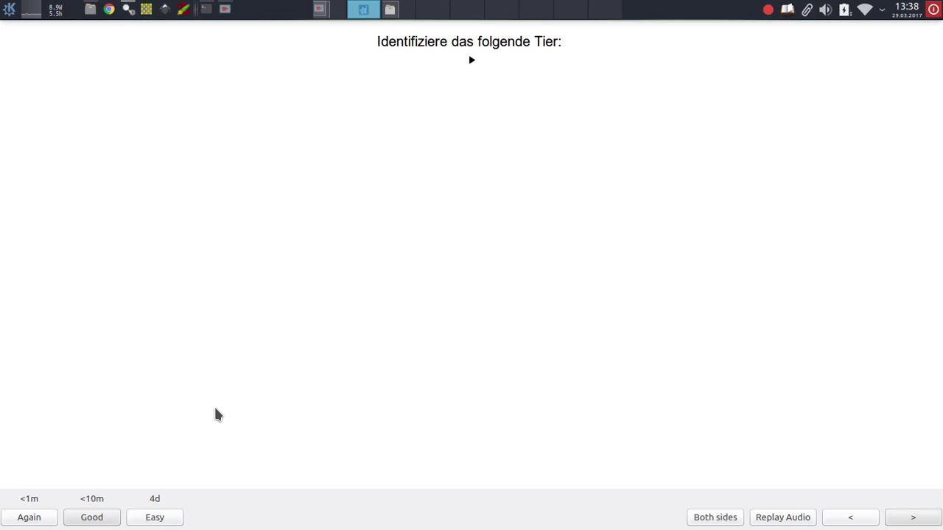
key(space)
key(space)
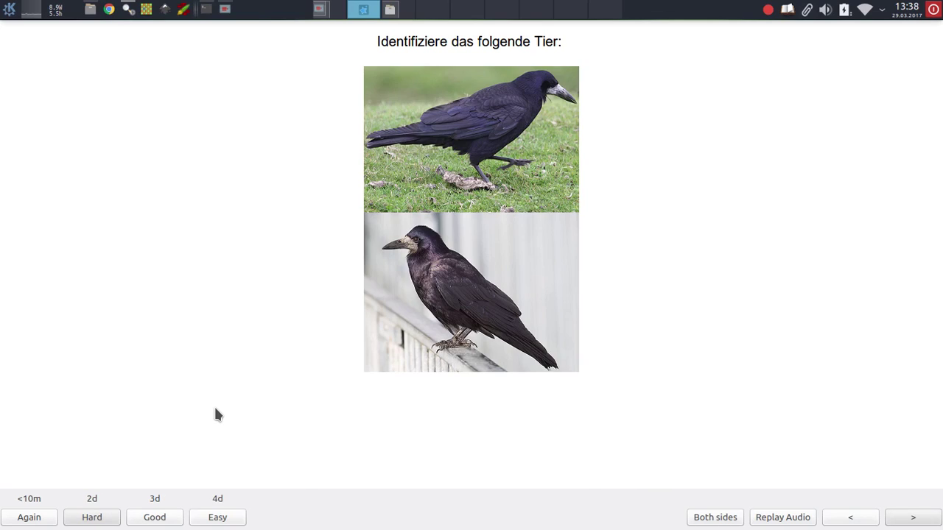
key(space)
key(space)
key(space)
key(space)
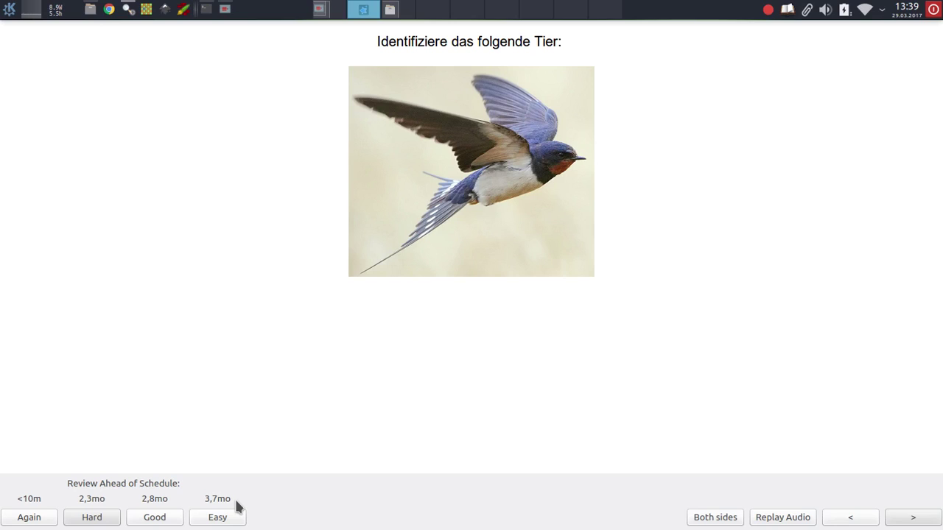
Reveal and rate the Mehlschwalbe card, then return to the Browser's updated due dates.
key(space)
key(space)
key(space)
key(space)
key(space)
key(space)
key(space)
key(space)
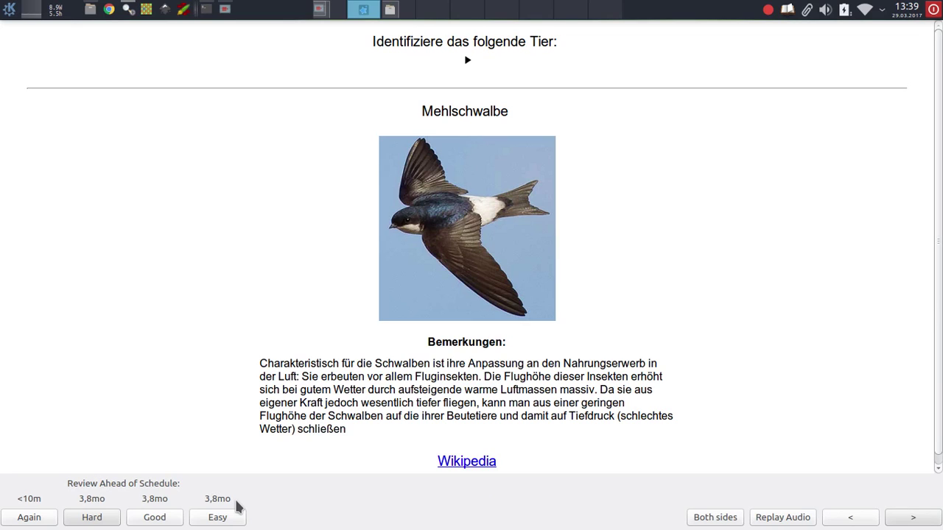
key(b)
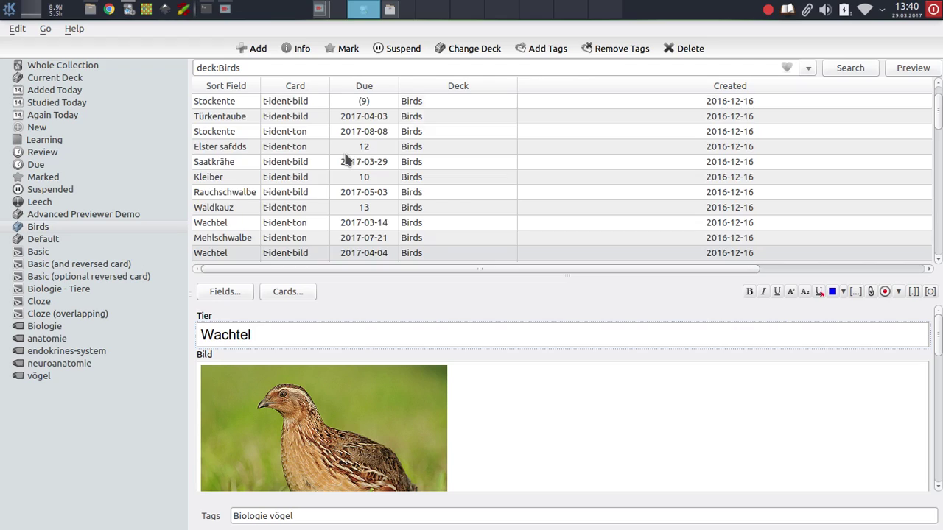
Select the Aaskrähe / Rabenkrähe card, enlarge its editor pane, and preview it full-window.
scroll(347, 160, down, 3)
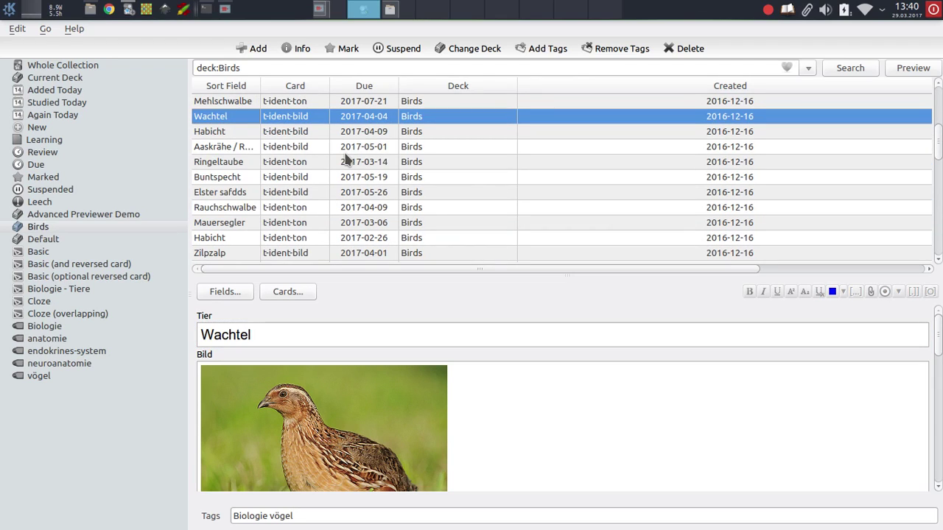
click(345, 152)
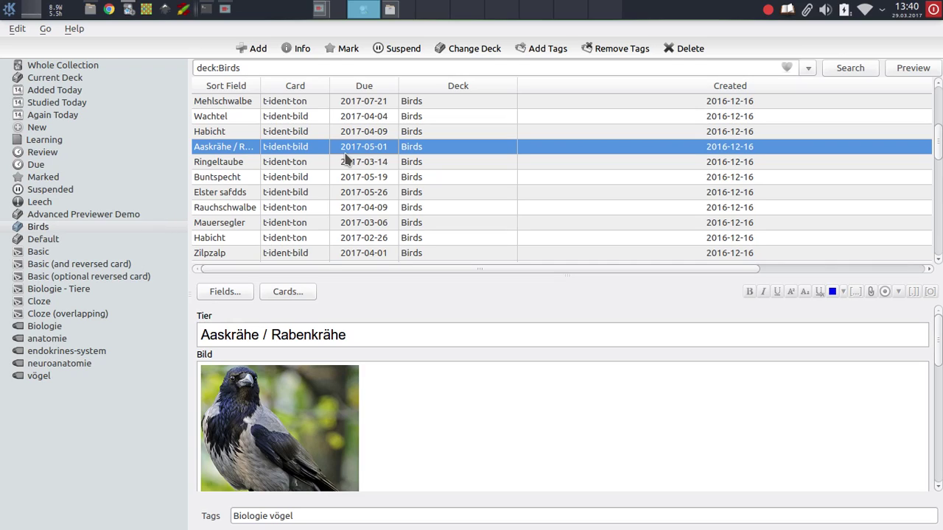
scroll(377, 372, down, 3)
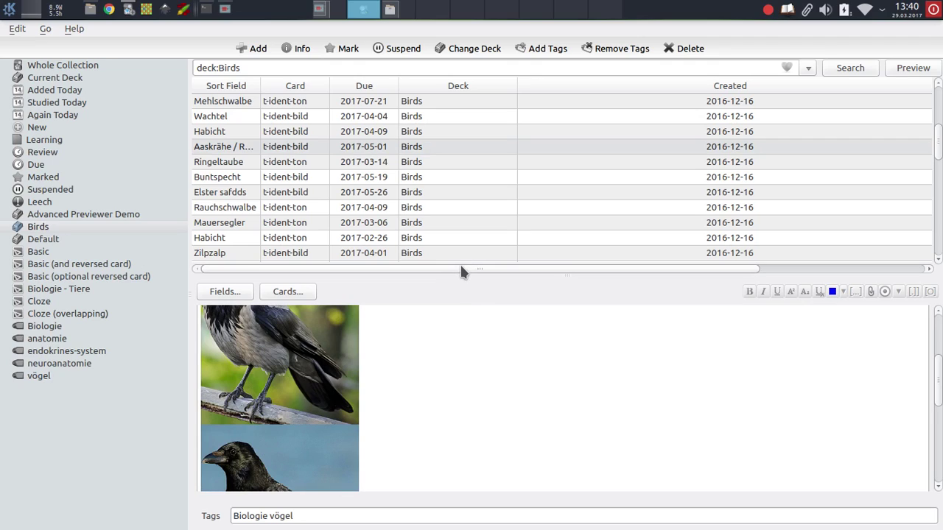
drag(456, 274, 442, 179)
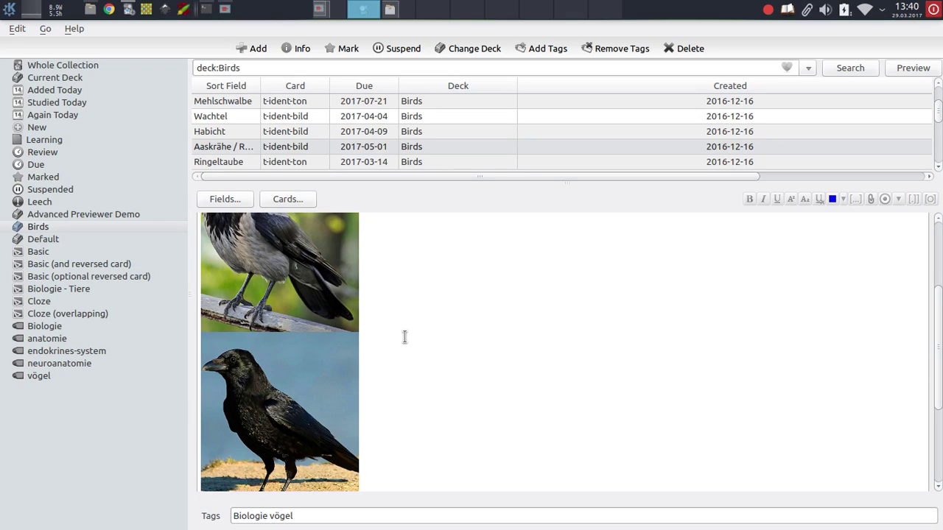
scroll(405, 336, down, 3)
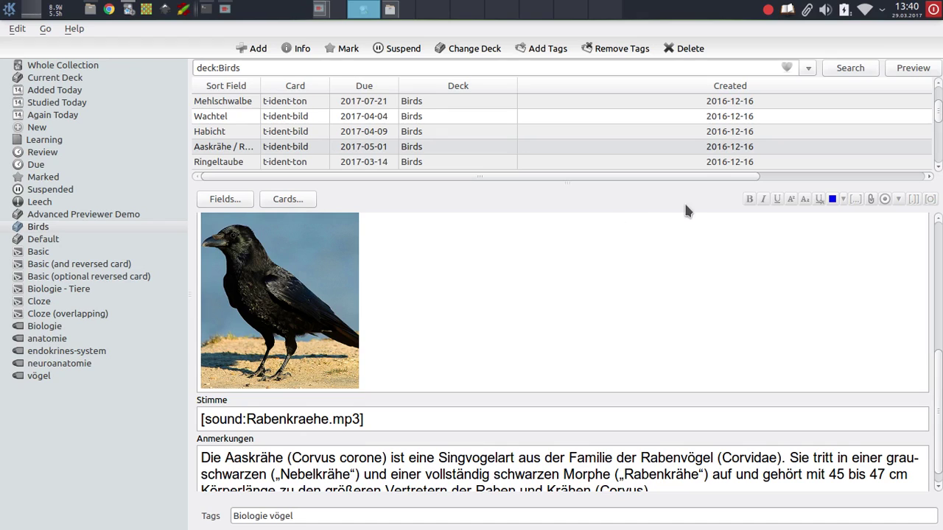
click(917, 69)
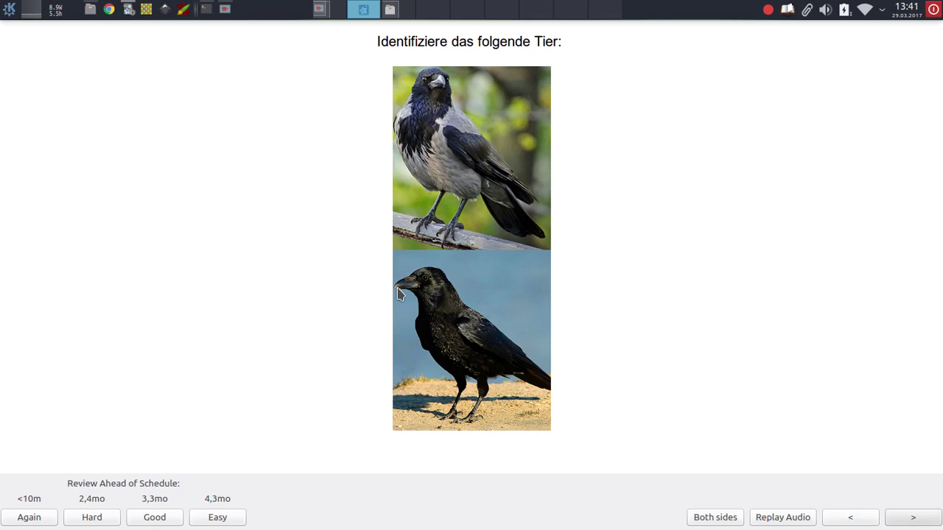
Rate the crow card Good ahead of schedule, due 2017-07-11, and go back to the browser.
key(space)
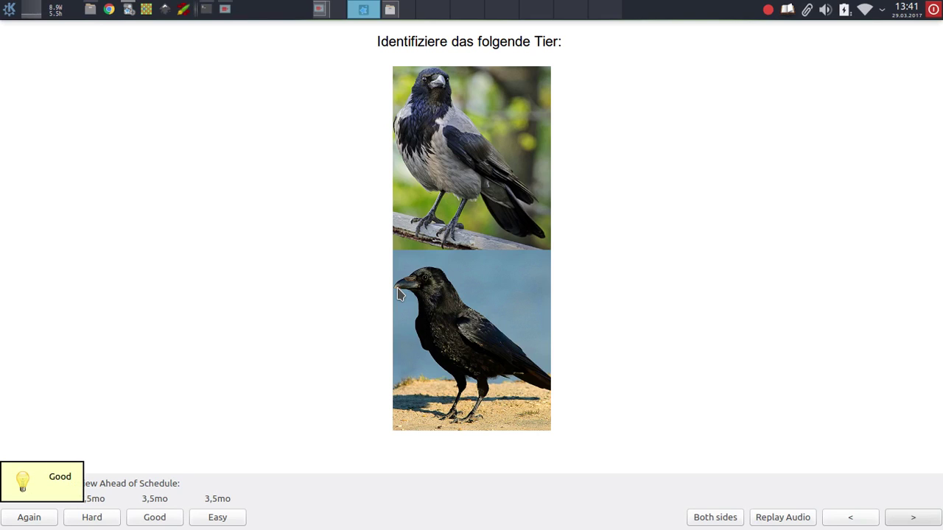
key(b)
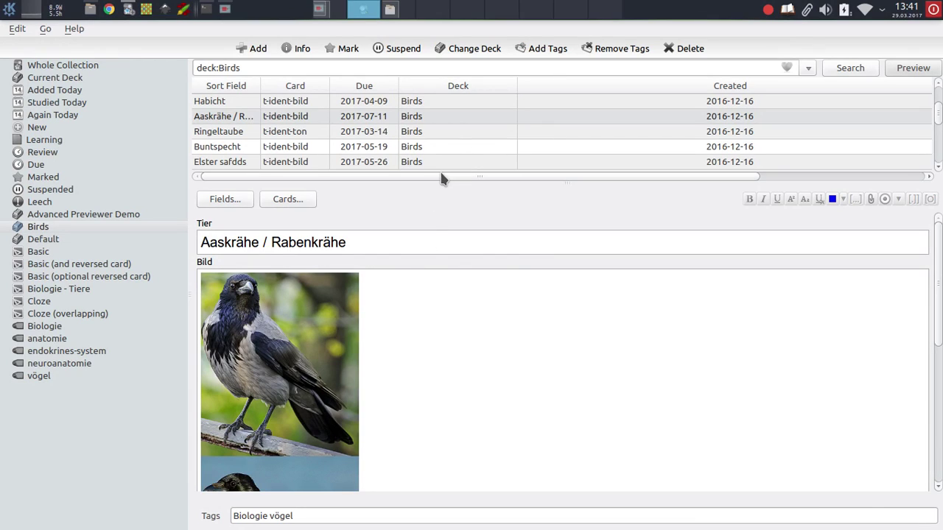
Enlarge the card list, sort the Birds cards by Created date, and select the Grünspecht card.
drag(435, 182, 435, 373)
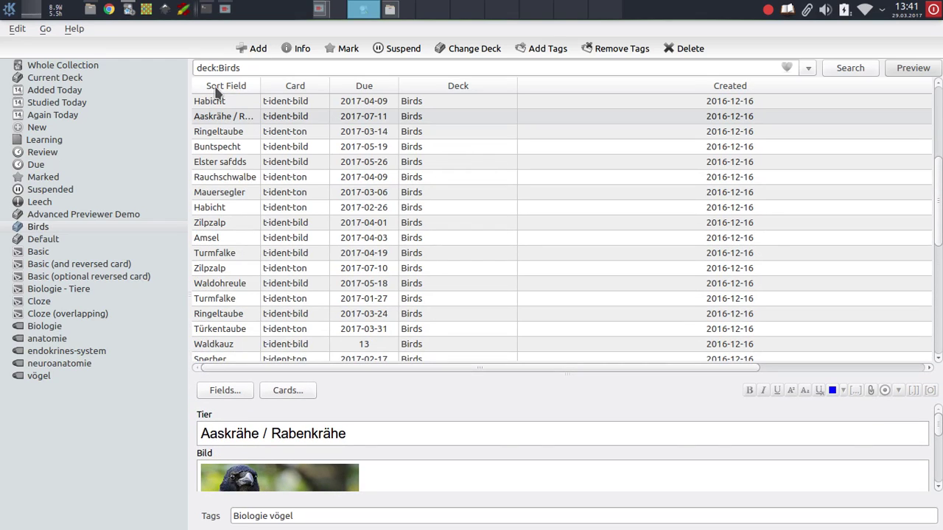
click(719, 90)
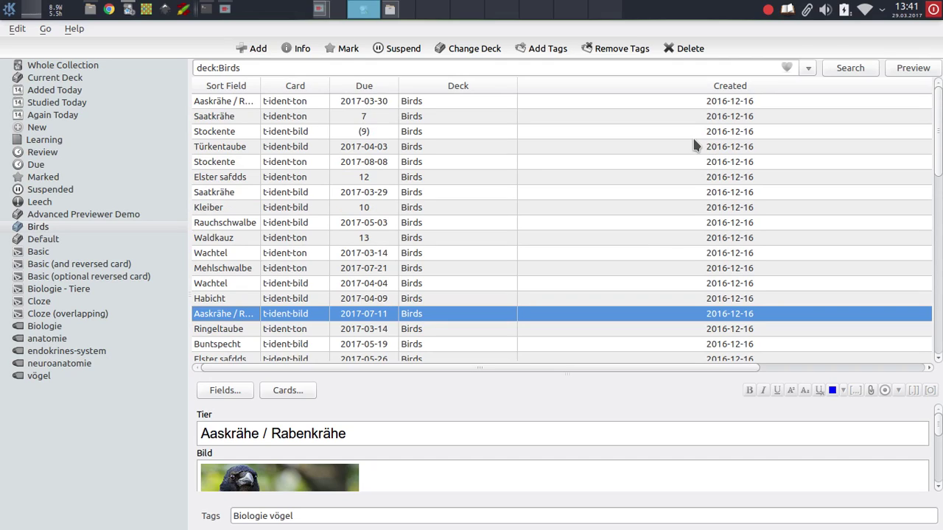
click(672, 85)
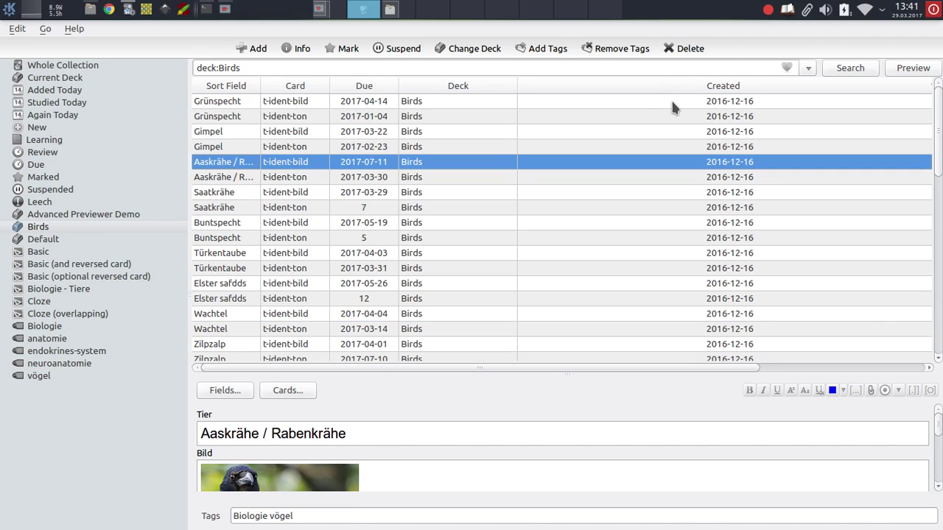
click(671, 101)
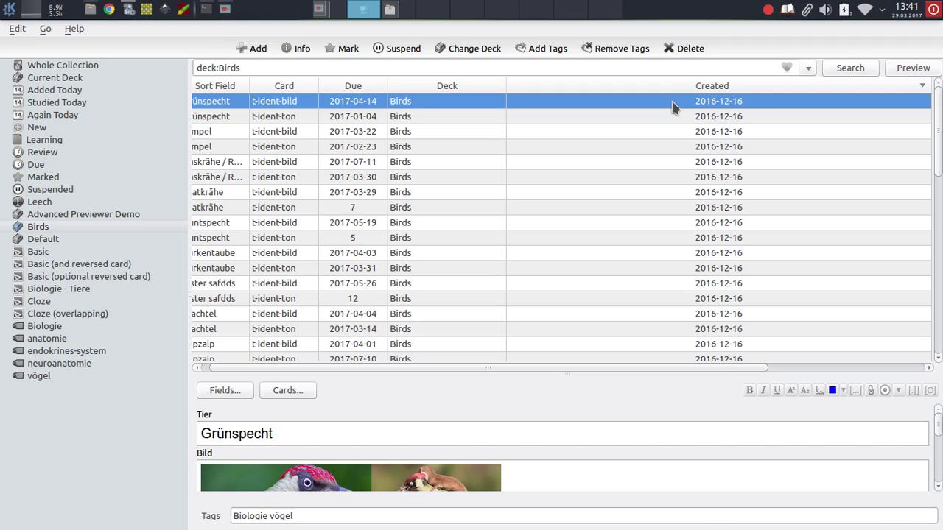
Toggle the Time (Average) and Time (Total) browser columns off and back on.
right_click(596, 86)
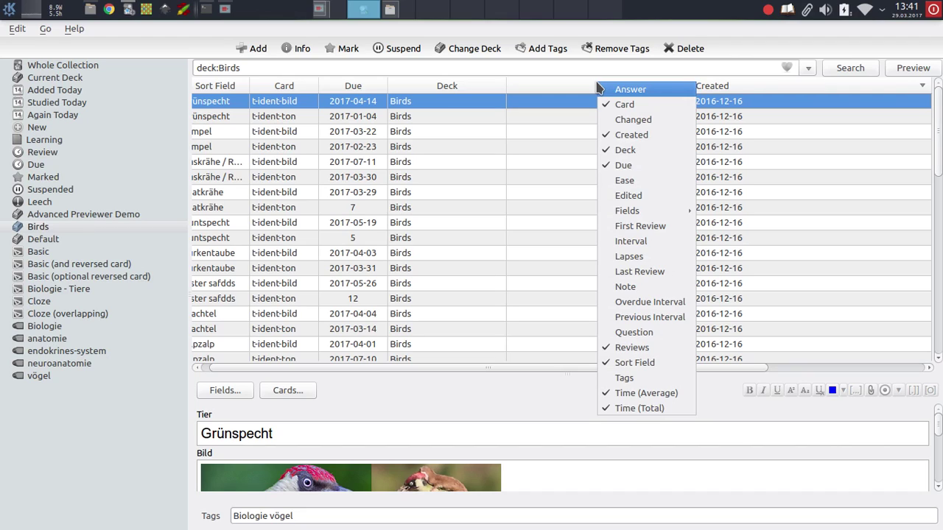
click(612, 392)
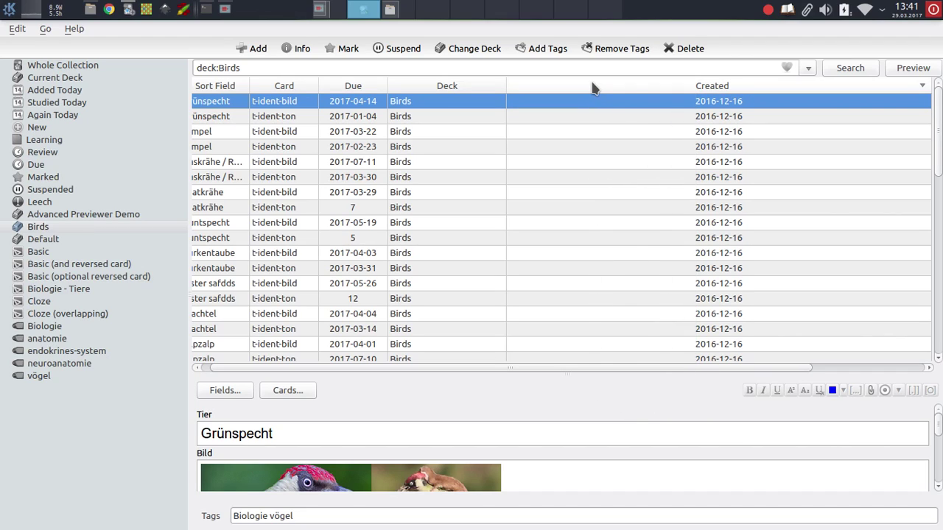
right_click(593, 86)
click(607, 410)
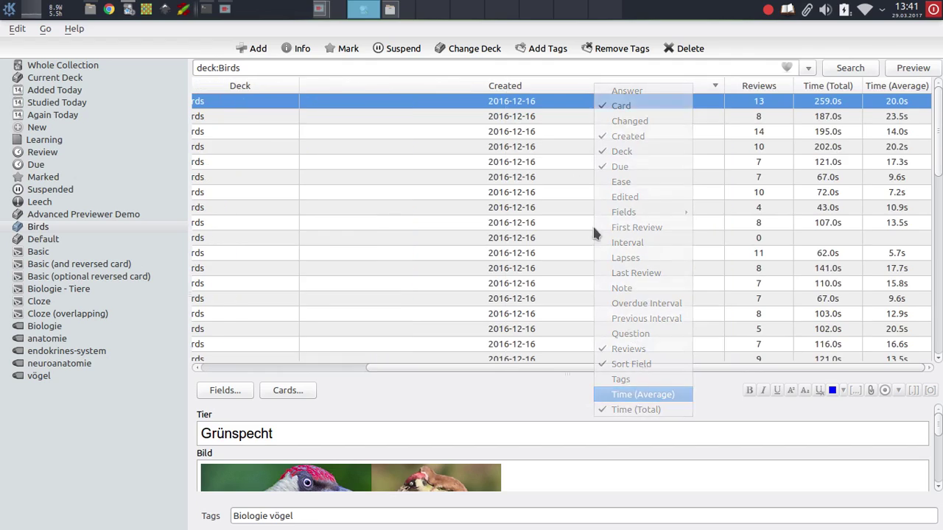
right_click(558, 88)
click(606, 416)
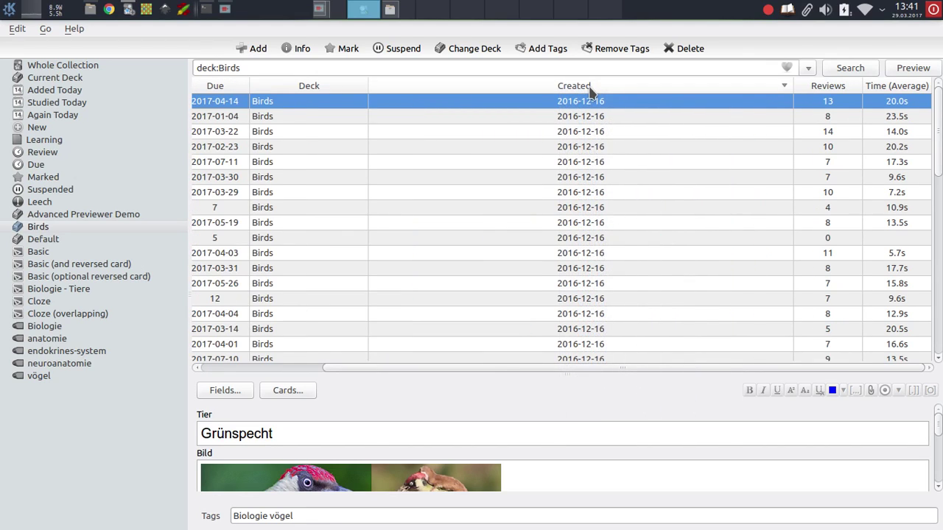
right_click(590, 90)
click(622, 421)
right_click(594, 89)
click(606, 412)
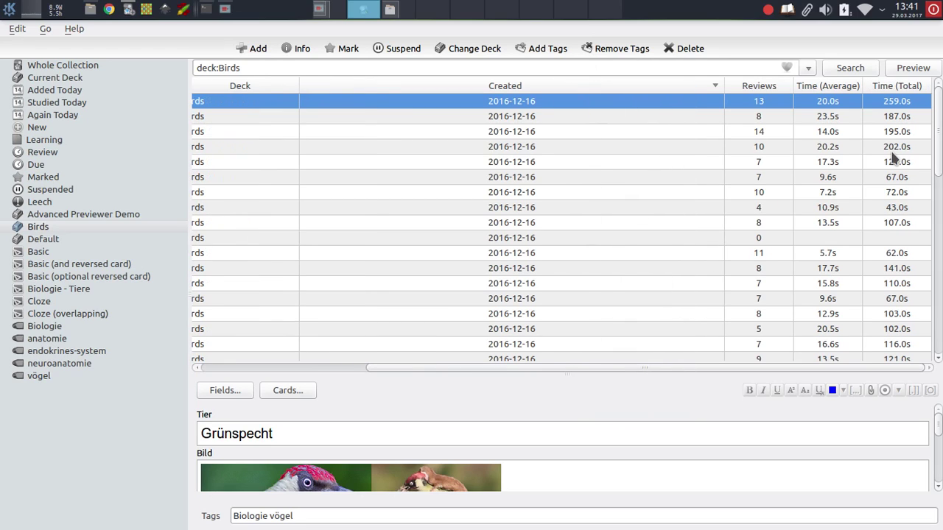
Sort cards by average review time and preview the quickest one, the Türkentaube.
click(825, 86)
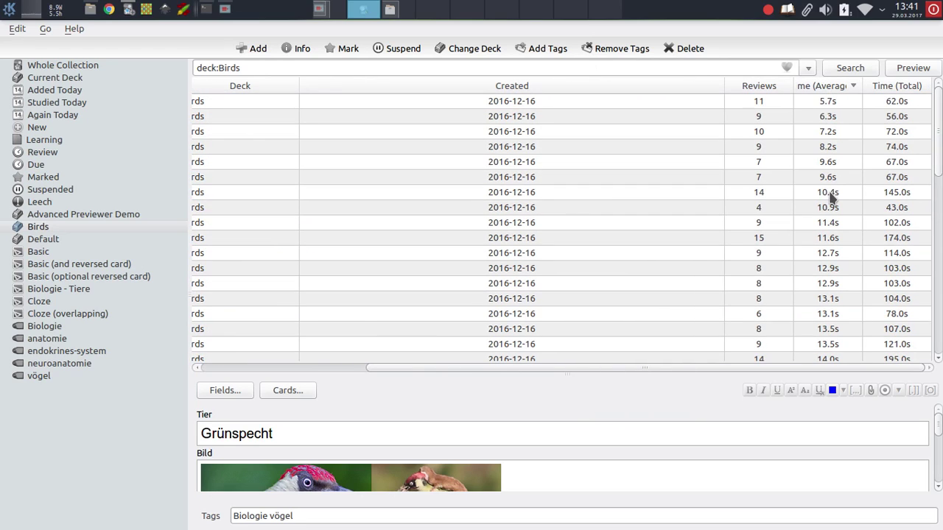
click(822, 105)
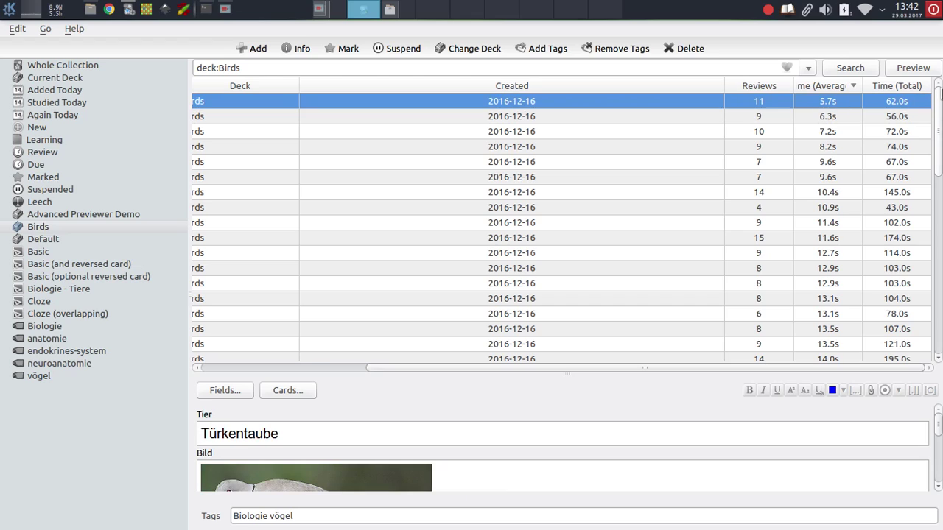
click(917, 70)
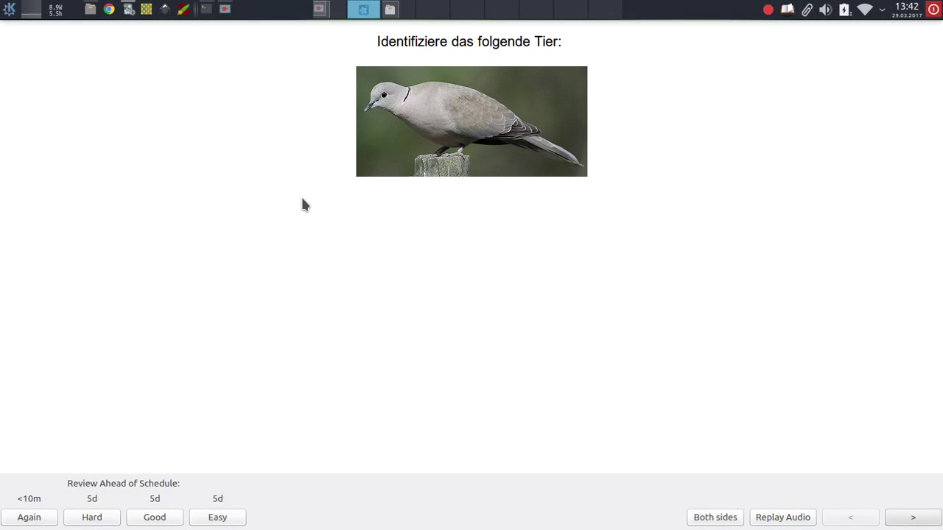
Reveal the Türkentaube's answer, advance to the Stockente card, and close the previewer.
click(920, 517)
click(921, 517)
key(Escape)
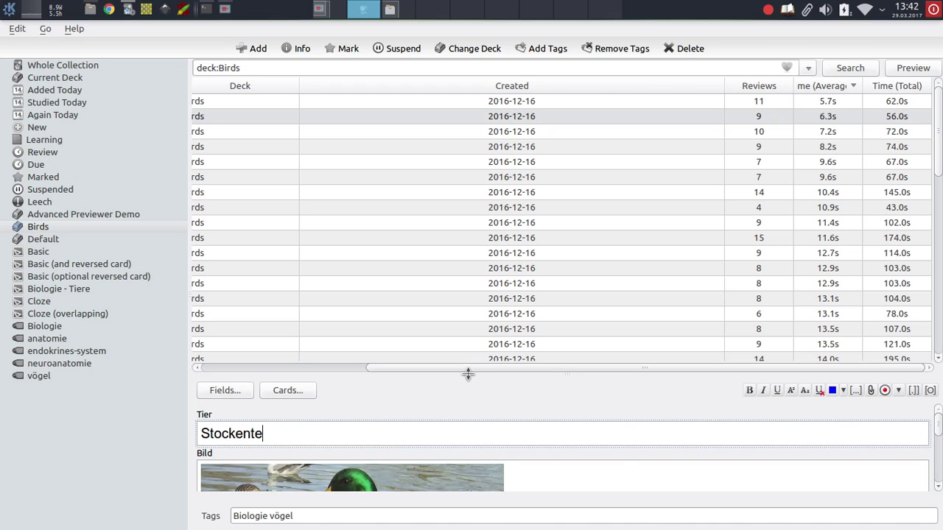
Enlarge the note editor to show the duck picture and add the Cloze (overlapping) Text16 column.
drag(468, 371, 468, 249)
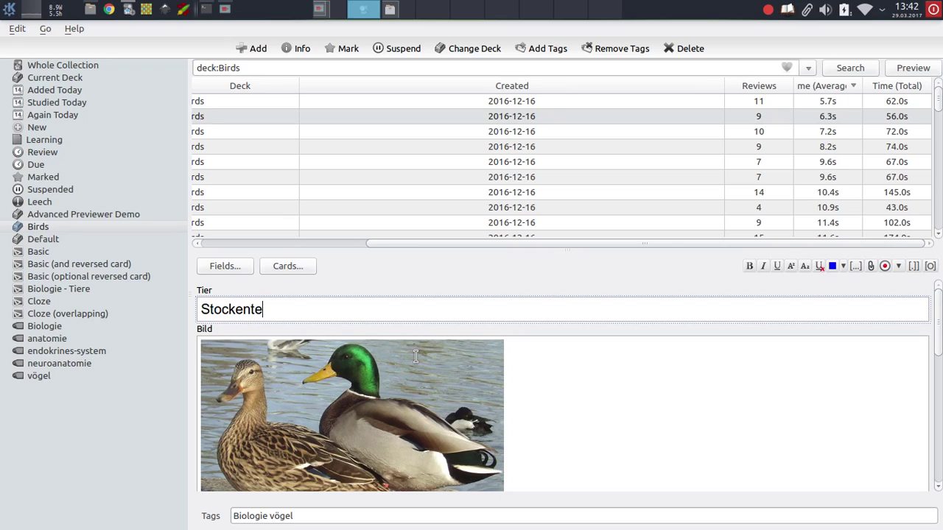
right_click(383, 83)
mouse_move(440, 213)
mouse_move(549, 215)
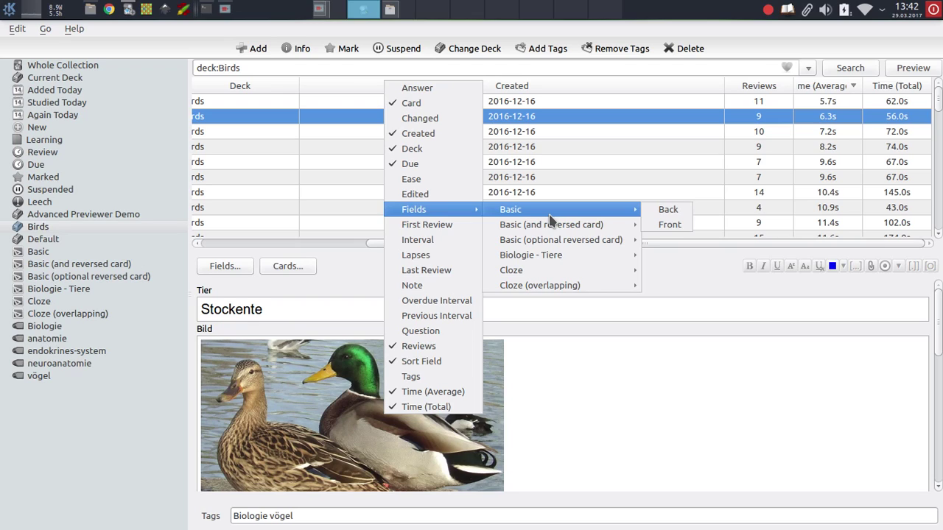
click(677, 311)
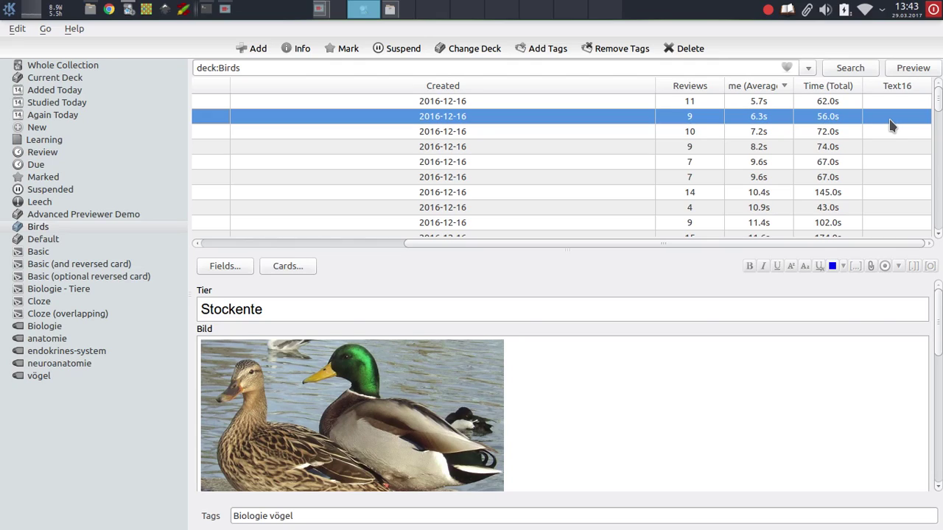
Close the card browser to return to the Advanced Previewer Add-on overview card.
key(Escape)
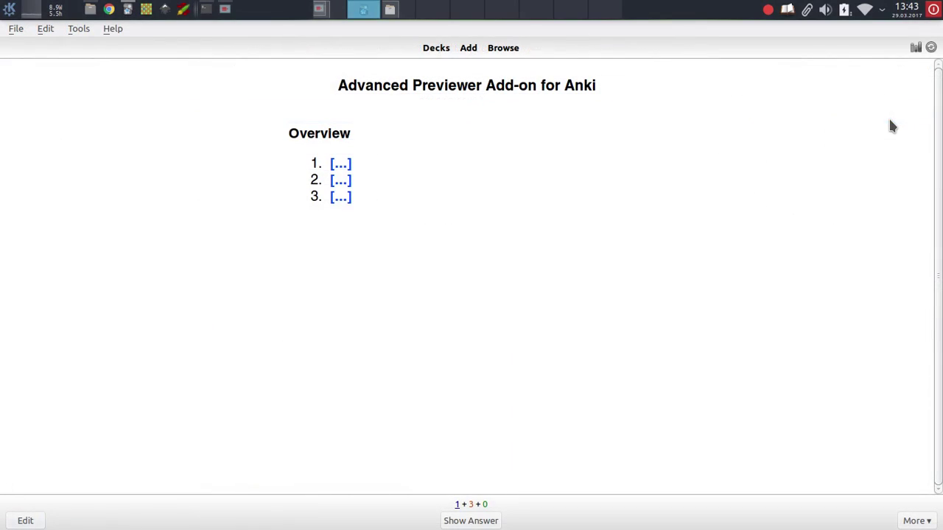